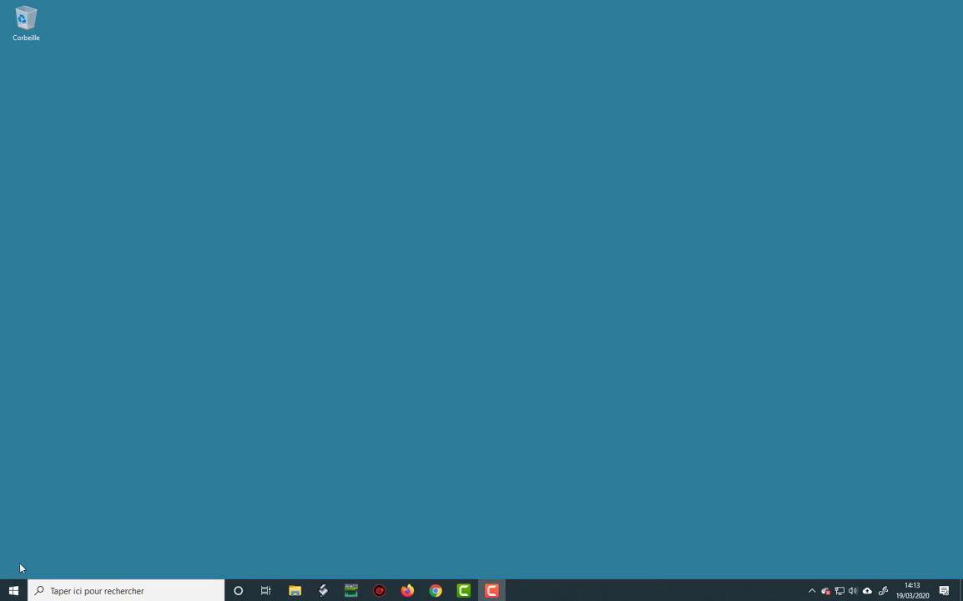
Resume the paused Windows updates in the Windows Update settings and close the settings window.
{"action": "left_click", "coordinate": [12, 591]}
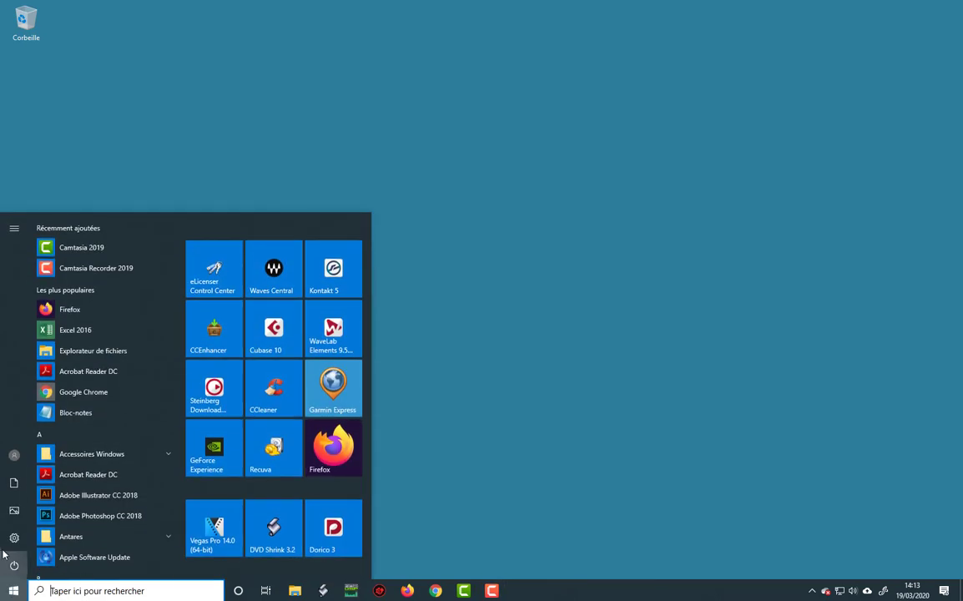
{"action": "left_click", "coordinate": [17, 538]}
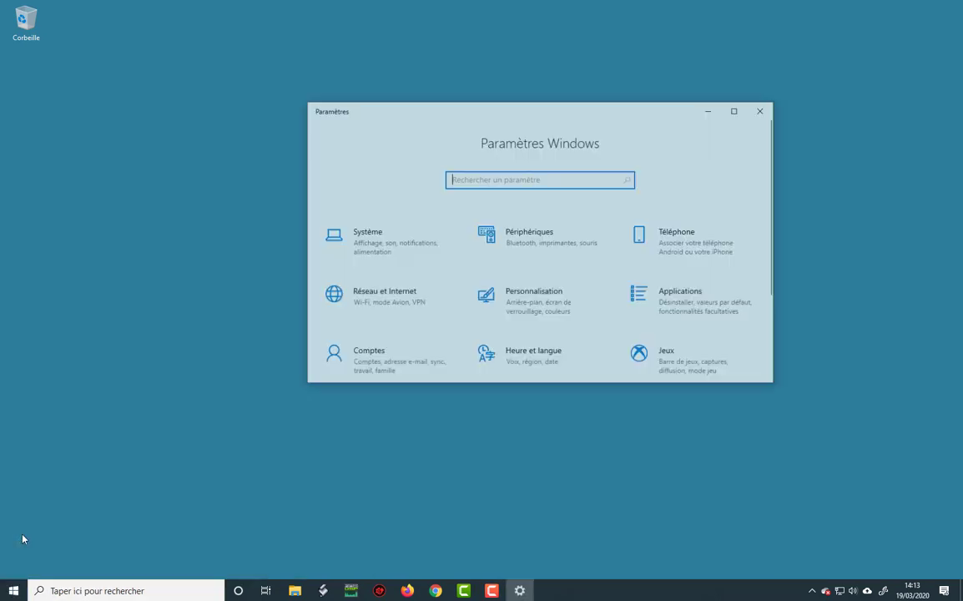
{"action": "scroll", "coordinate": [576, 298], "scroll_direction": "down", "scroll_amount": 3}
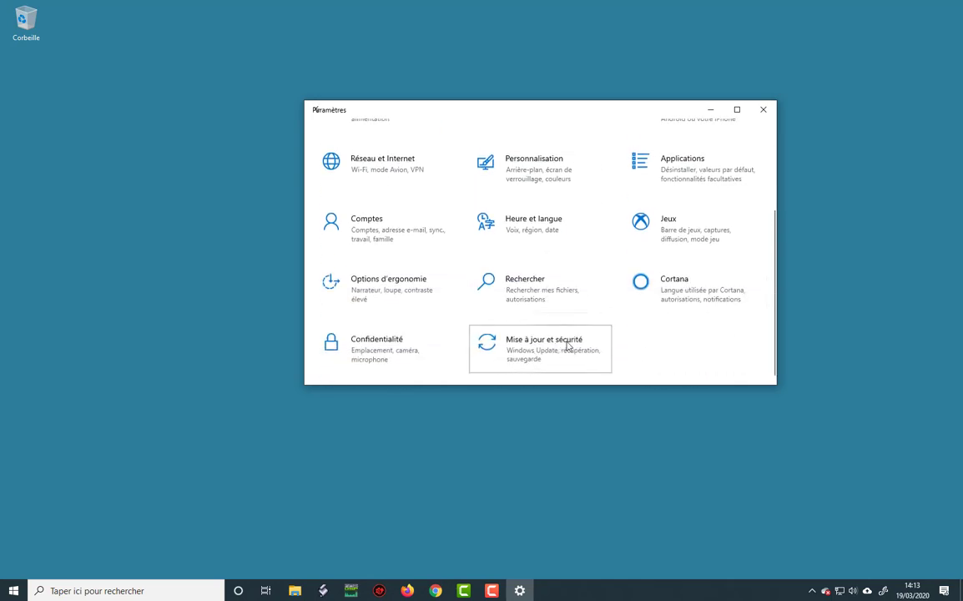
{"action": "left_click", "coordinate": [511, 347]}
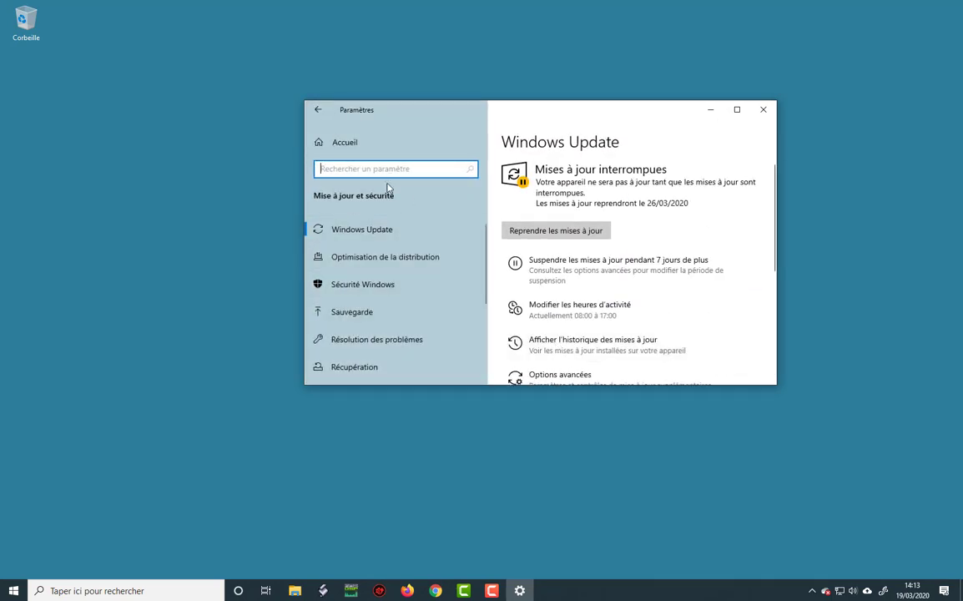
{"action": "left_click", "coordinate": [555, 231]}
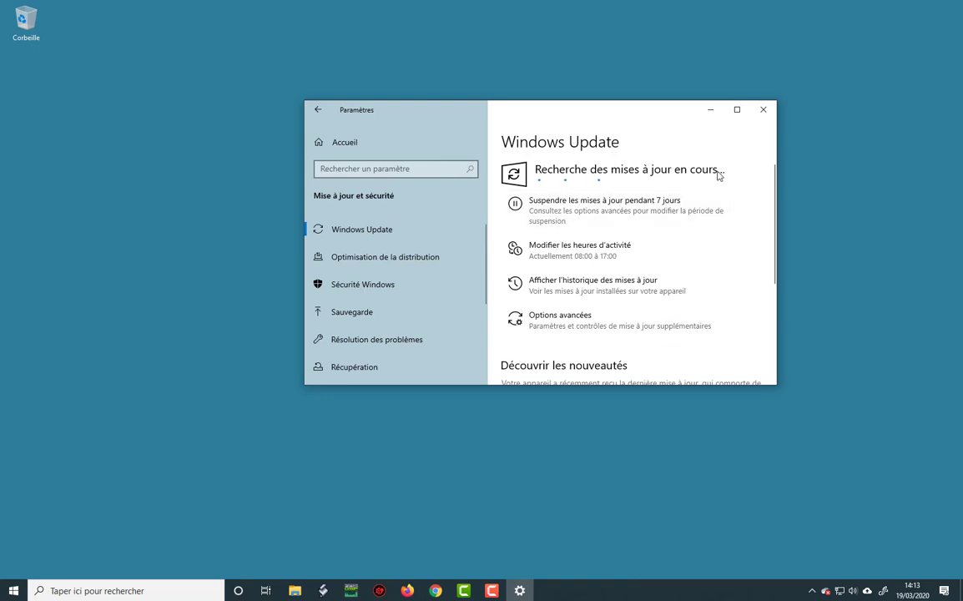
{"action": "left_click", "coordinate": [766, 111]}
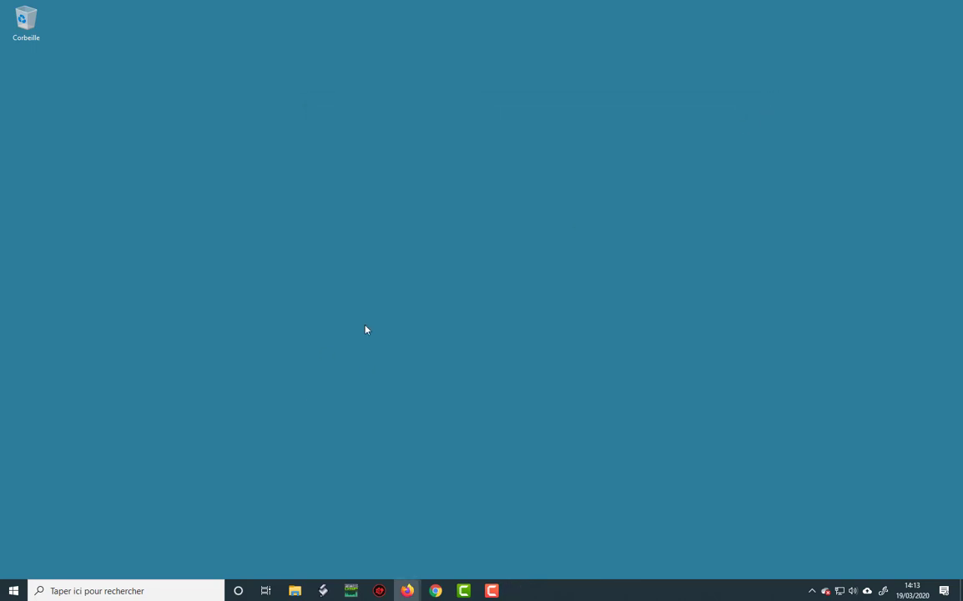
Switch to Google Chrome and set its startup behaviour to "Ouvrir une page ou un ensemble de pages spécifiques".
{"action": "left_click", "coordinate": [436, 590]}
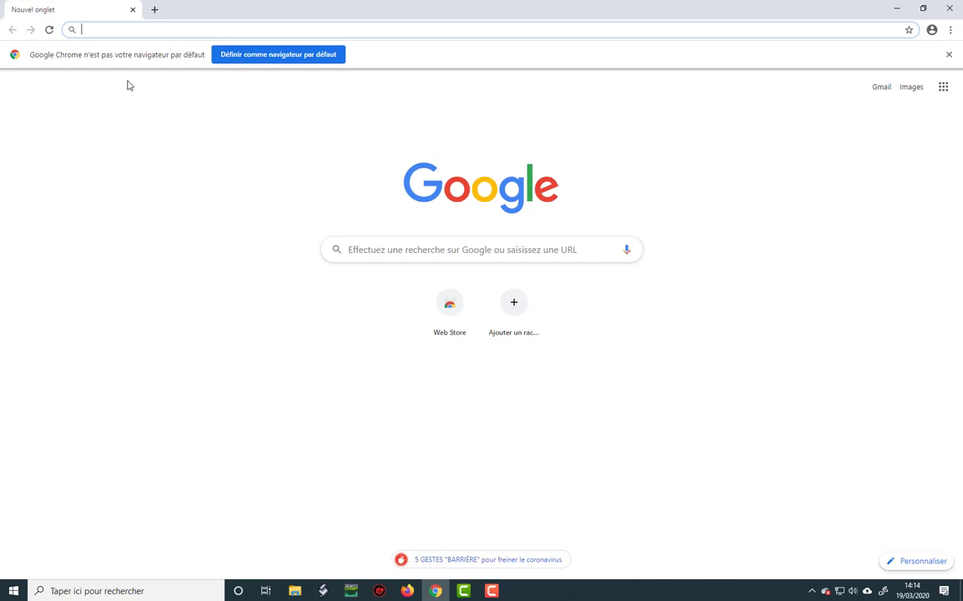
{"action": "left_click", "coordinate": [951, 32]}
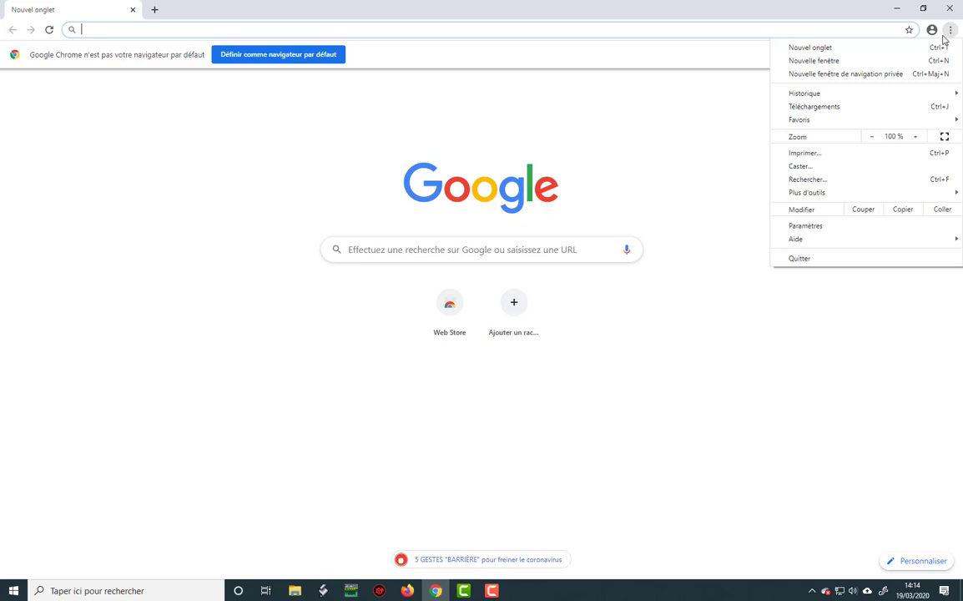
{"action": "left_click", "coordinate": [885, 226]}
{"action": "scroll", "coordinate": [489, 356], "scroll_direction": "down", "scroll_amount": 8}
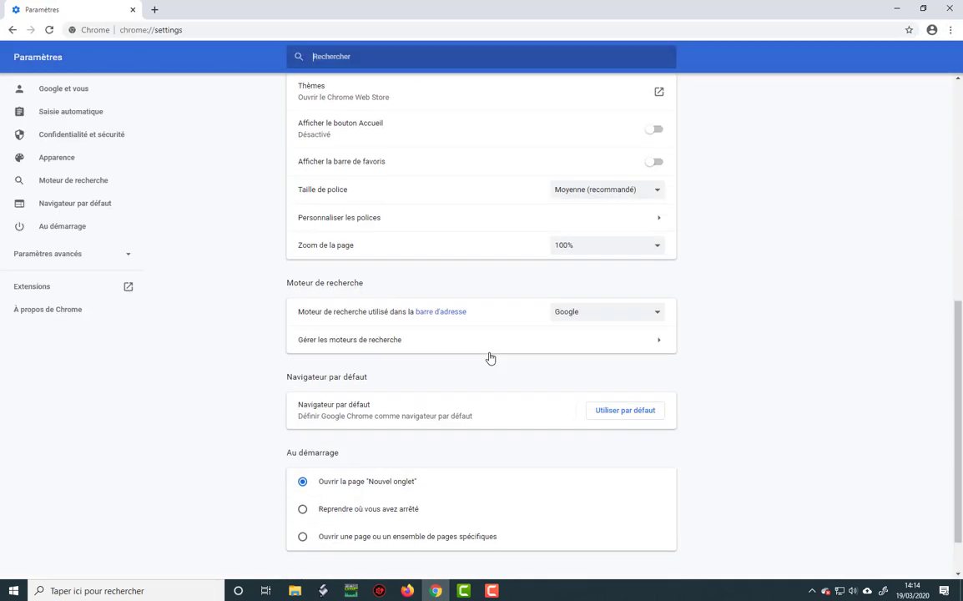
{"action": "scroll", "coordinate": [491, 357], "scroll_direction": "down", "scroll_amount": 1}
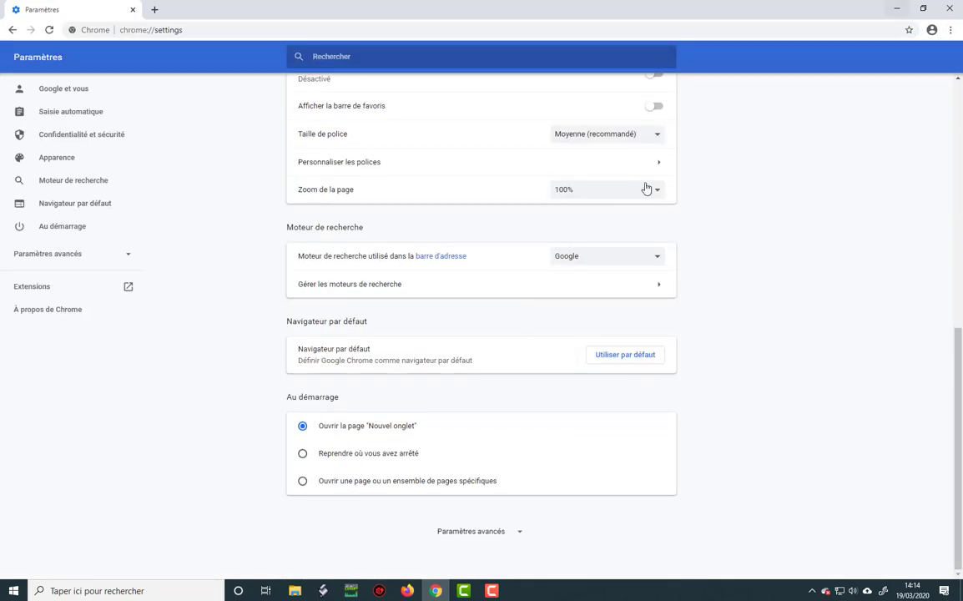
{"action": "left_click", "coordinate": [302, 489]}
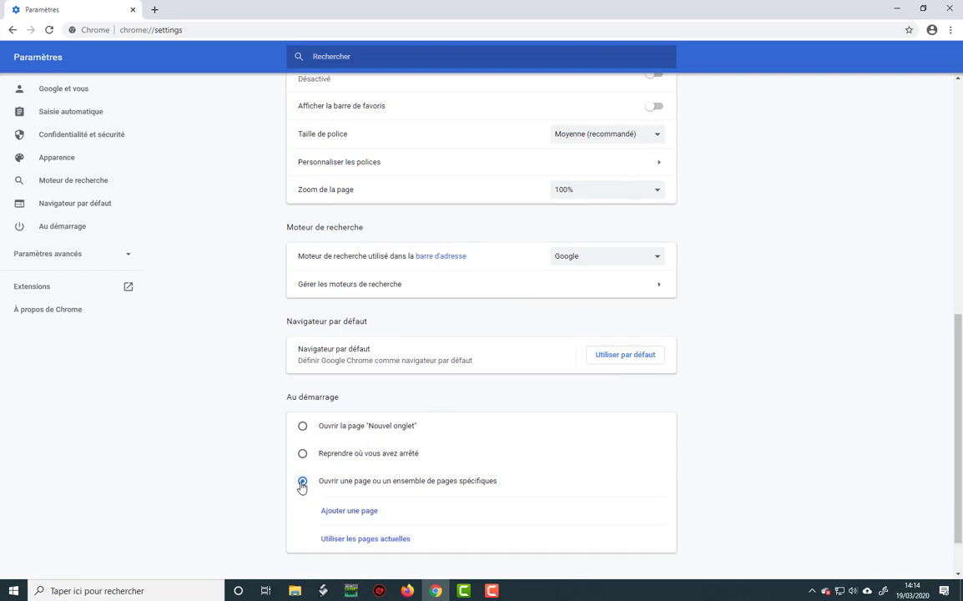
Add gustaveflaubert.arsene76.fr to the pages that open at startup.
{"action": "left_click", "coordinate": [365, 514]}
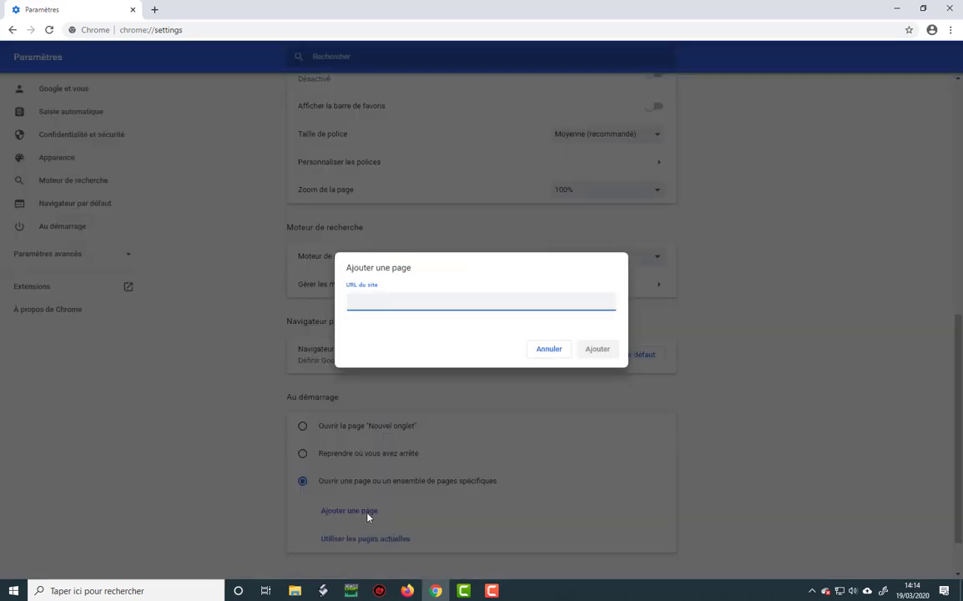
{"action": "type", "text": "gustaveflaubert.arsene76.fr"}
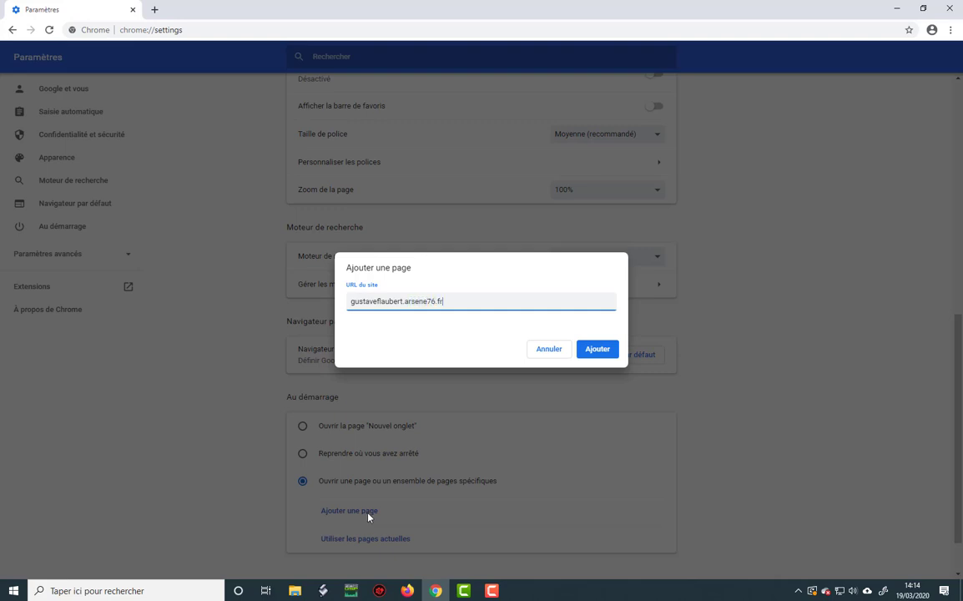
{"action": "key", "text": "Return"}
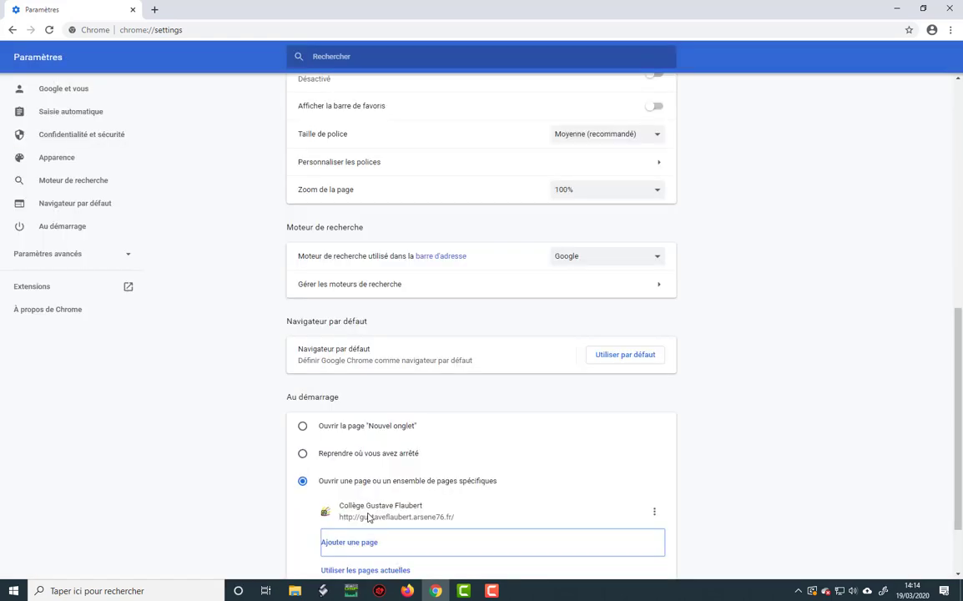
Add google.fr as a second page that opens at startup.
{"action": "scroll", "coordinate": [562, 505], "scroll_direction": "down", "scroll_amount": 2}
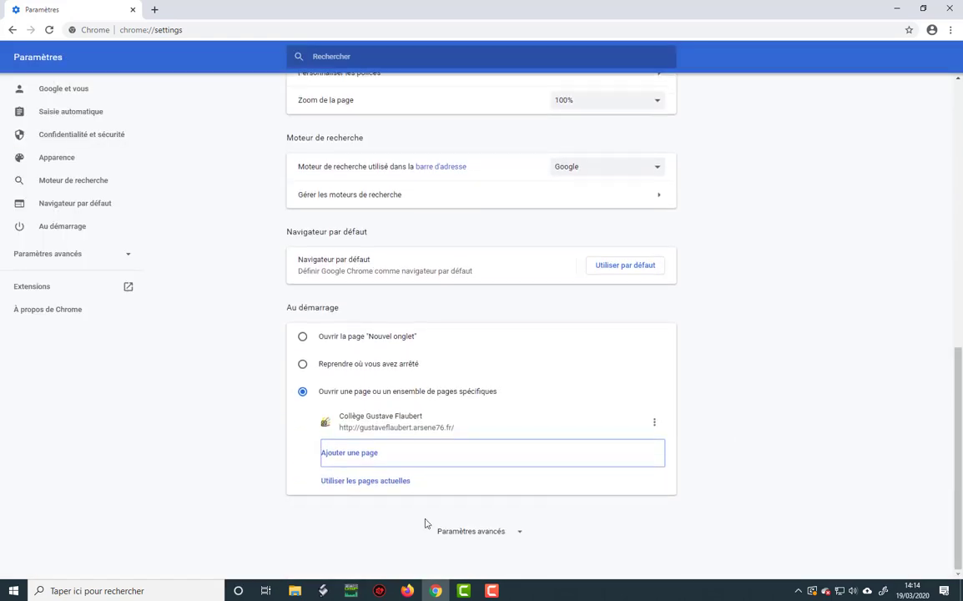
{"action": "left_click", "coordinate": [365, 459]}
{"action": "type", "text": "go"}
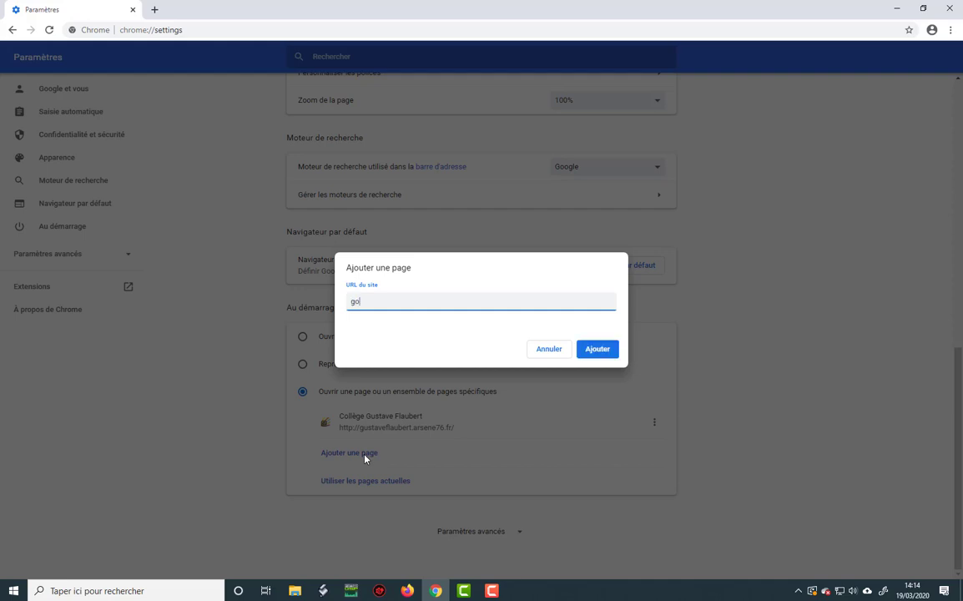
{"action": "type", "text": "ogle.fr"}
{"action": "key", "text": "Return"}
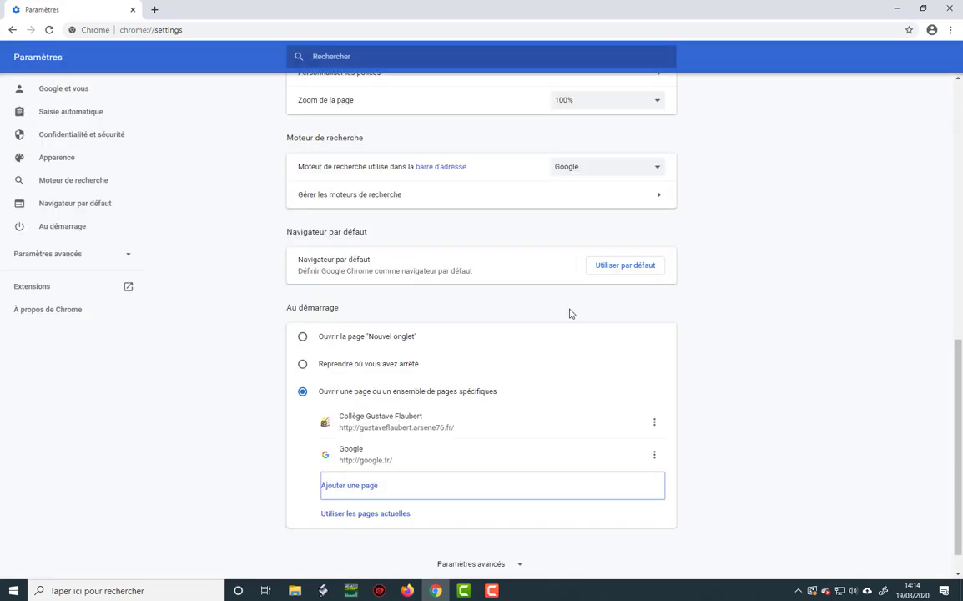
{"action": "scroll", "coordinate": [727, 407], "scroll_direction": "up", "scroll_amount": 3}
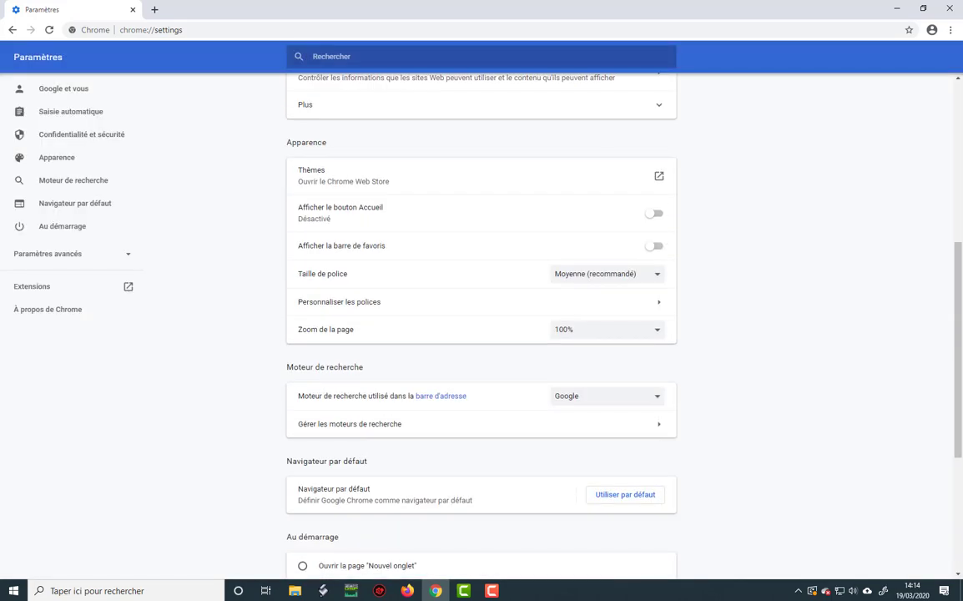
Restart Chrome and check that the Google page and the Collège Gustave Flaubert page load in the startup tabs.
{"action": "left_click", "coordinate": [951, 9]}
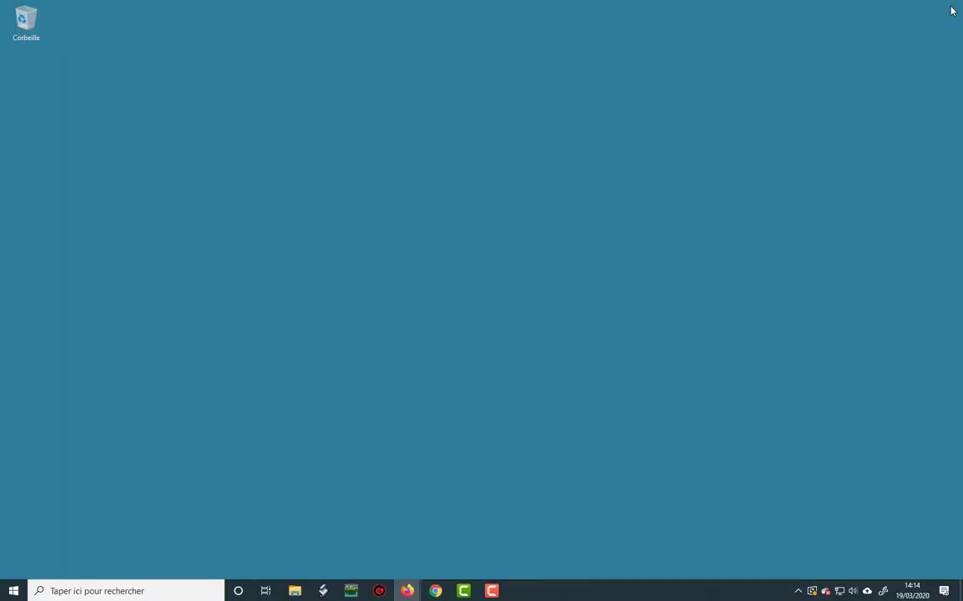
{"action": "left_click", "coordinate": [436, 591]}
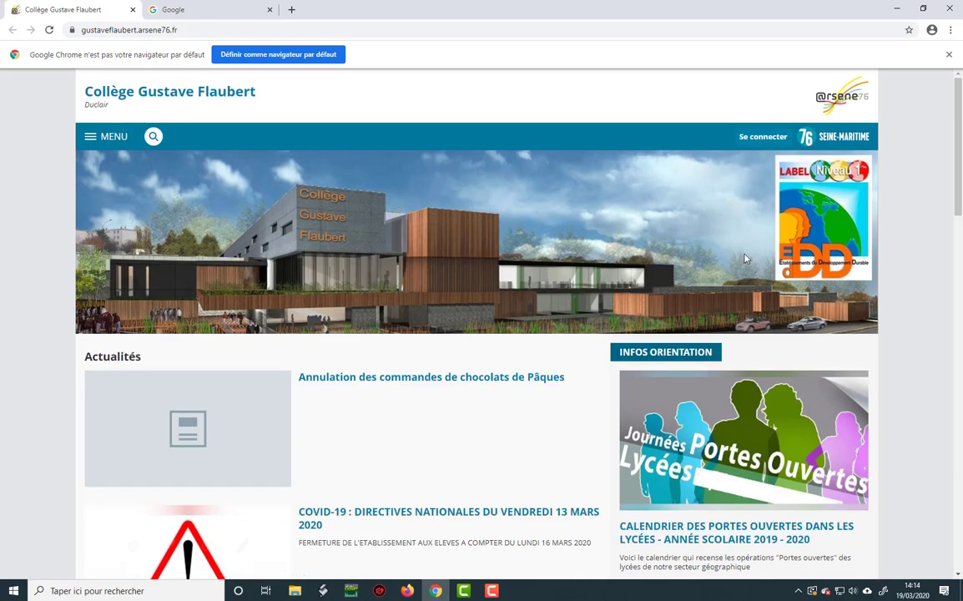
{"action": "left_click", "coordinate": [171, 7]}
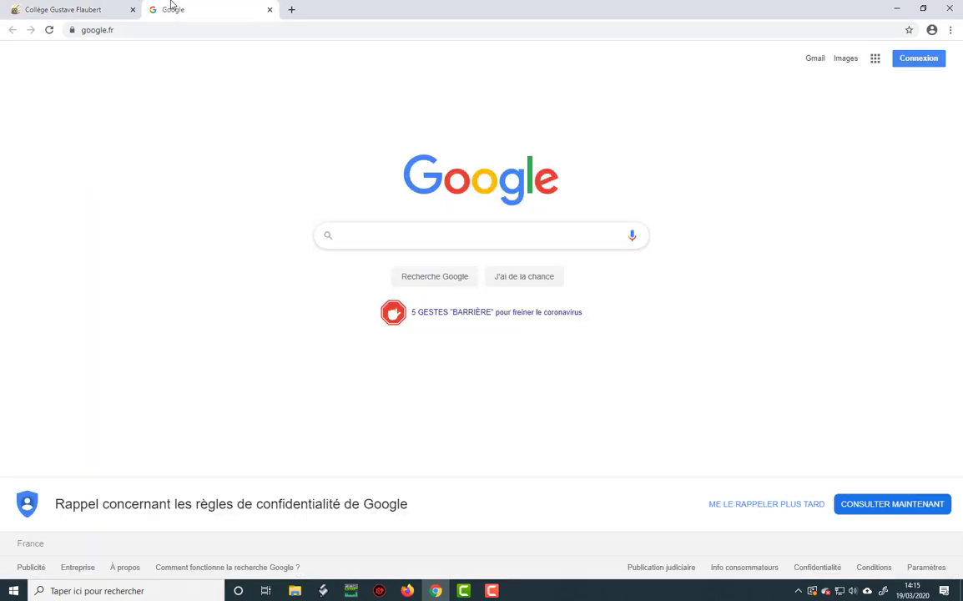
{"action": "left_click", "coordinate": [76, 5]}
{"action": "scroll", "coordinate": [584, 244], "scroll_direction": "down", "scroll_amount": 5}
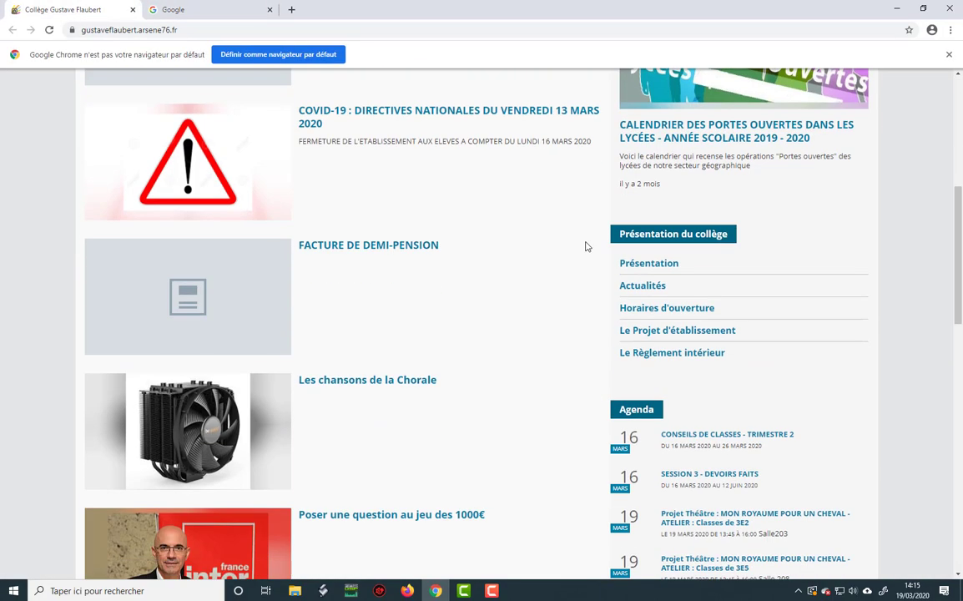
{"action": "scroll", "coordinate": [585, 242], "scroll_direction": "up", "scroll_amount": 5}
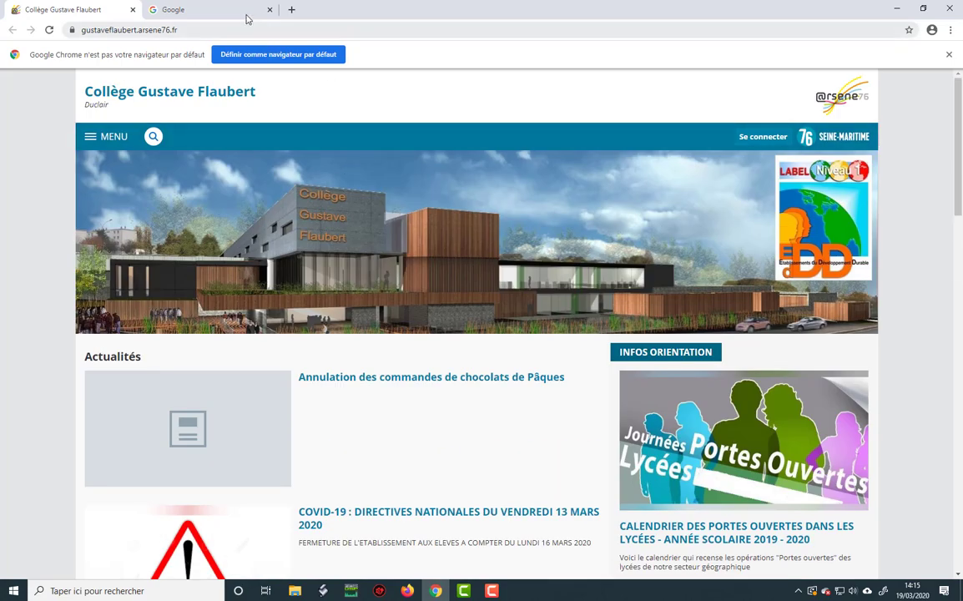
Search Google for "ublock chrome" in the google.fr tab.
{"action": "left_click", "coordinate": [187, 7]}
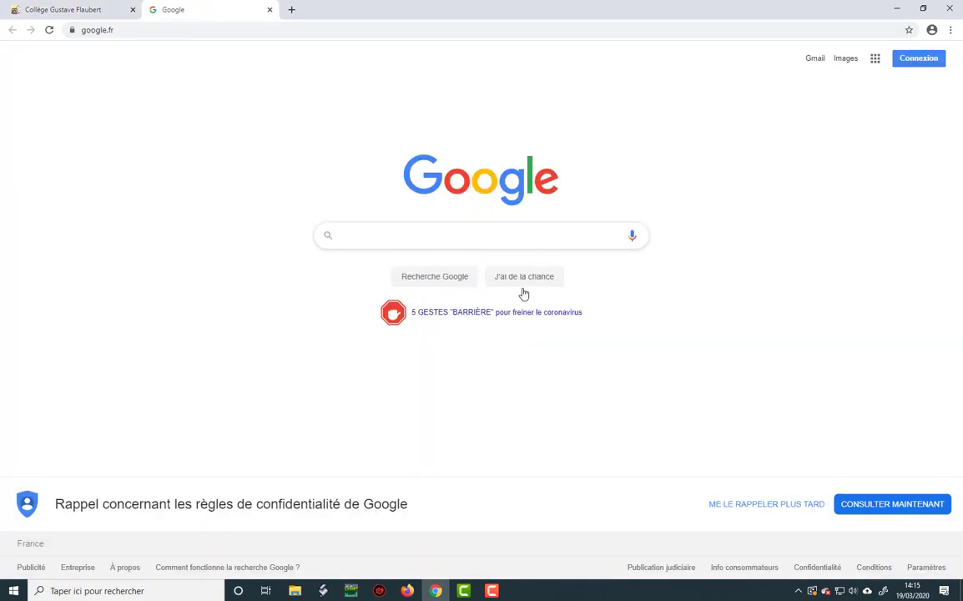
{"action": "left_click", "coordinate": [478, 236]}
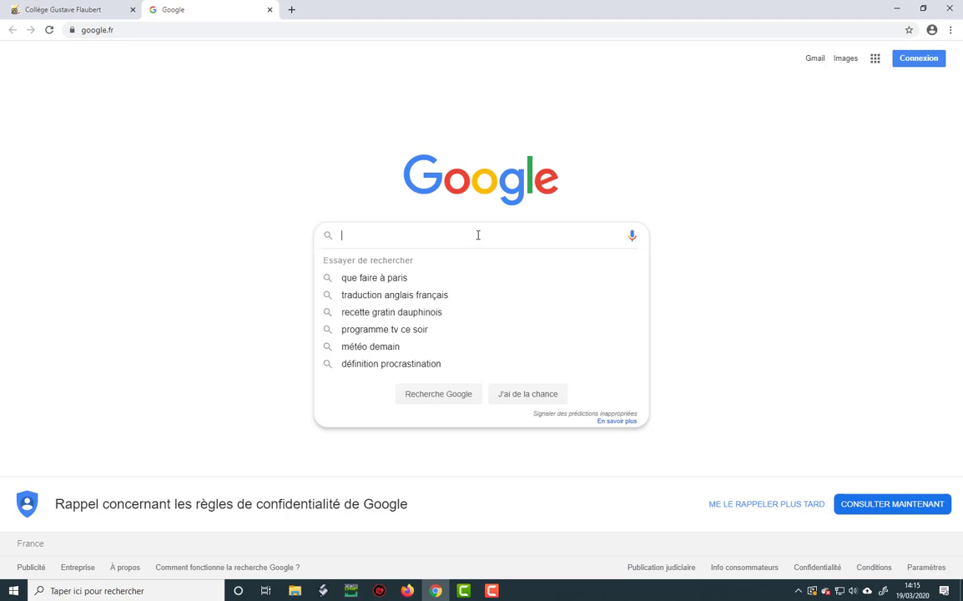
{"action": "type", "text": "ublo"}
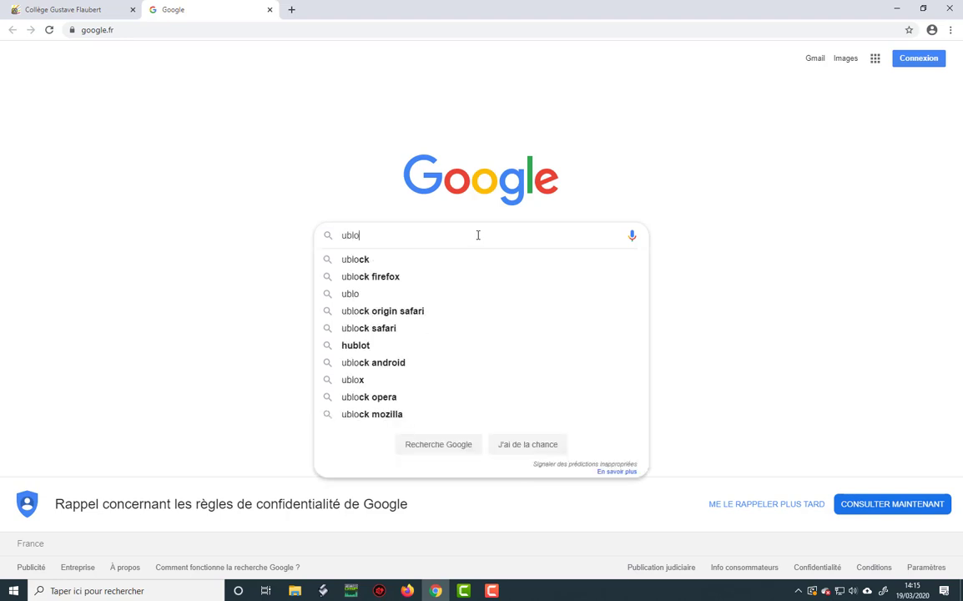
{"action": "type", "text": "ck c"}
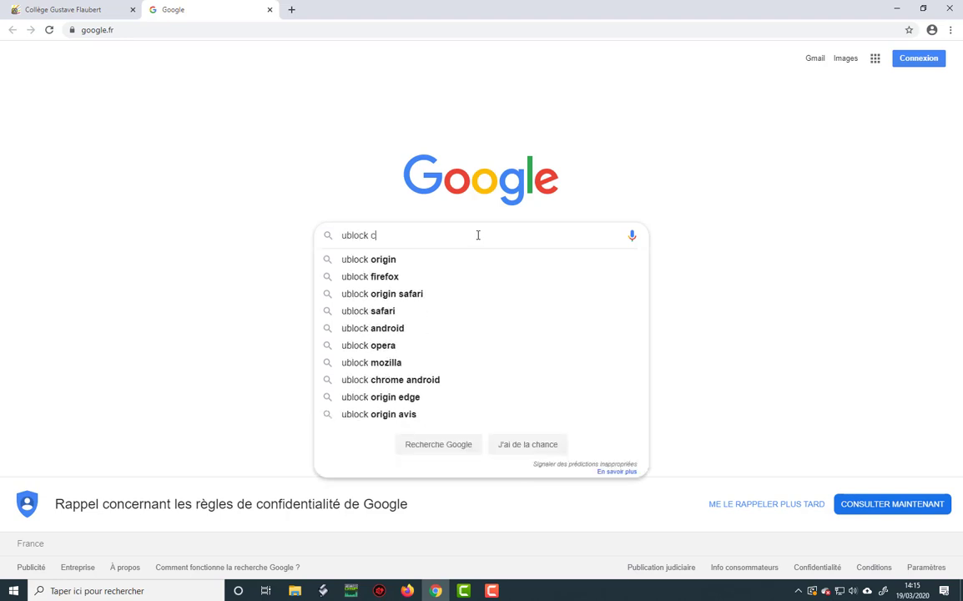
{"action": "type", "text": "hrome"}
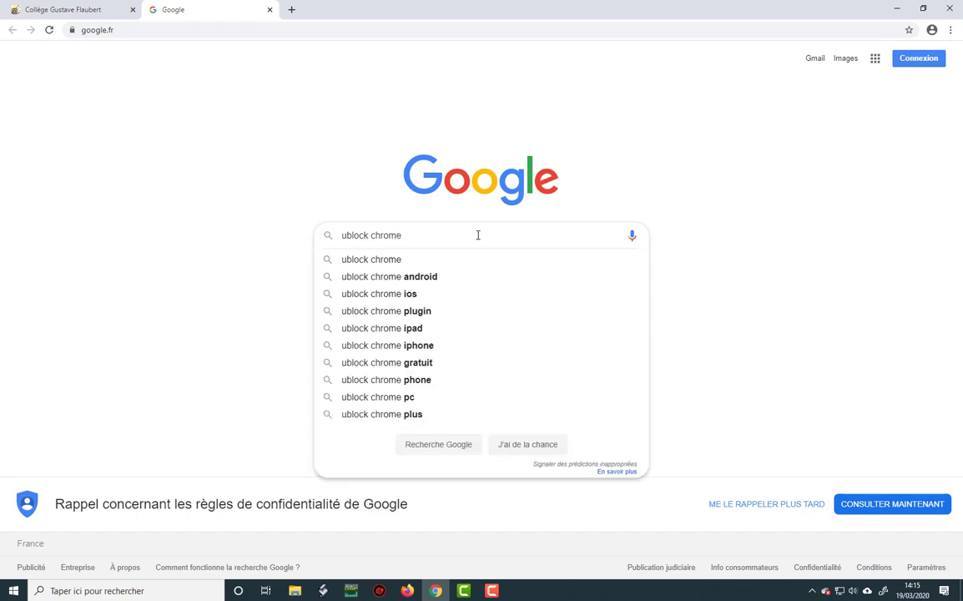
{"action": "key", "text": "Return"}
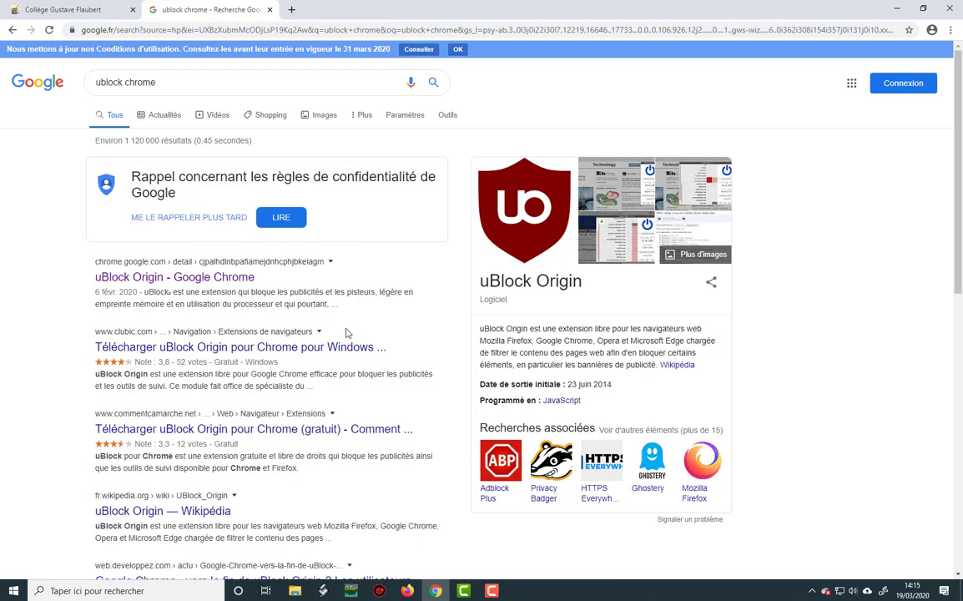
Install the uBlock Origin extension from its Chrome Web Store page, accepting the requested permissions.
{"action": "left_click", "coordinate": [154, 282]}
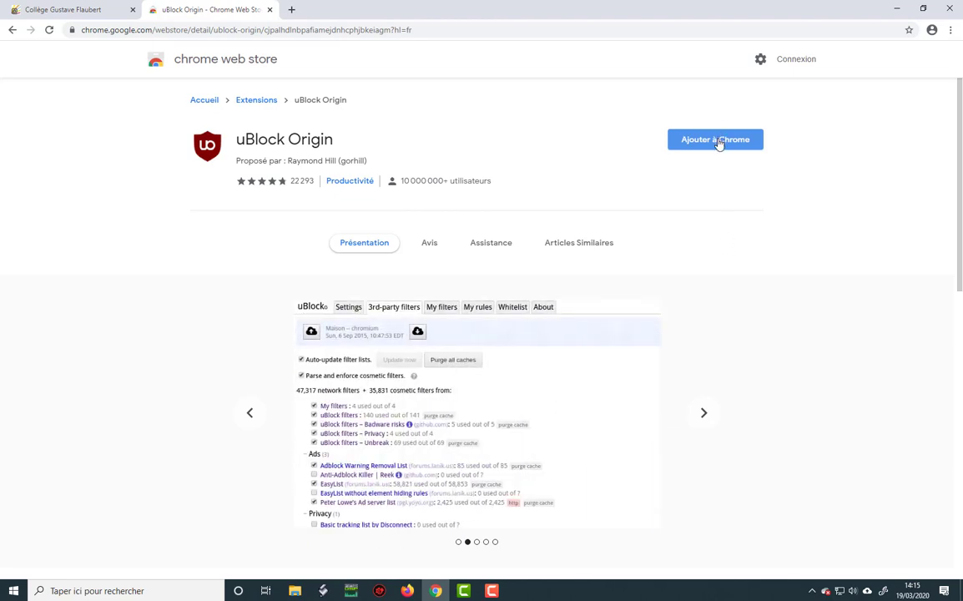
{"action": "left_click", "coordinate": [722, 149]}
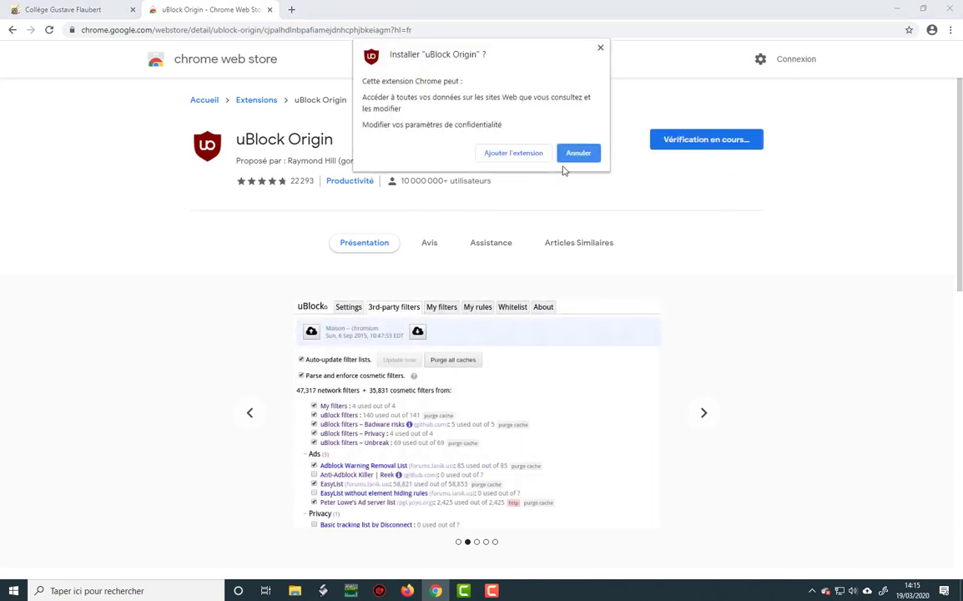
{"action": "left_click", "coordinate": [502, 155]}
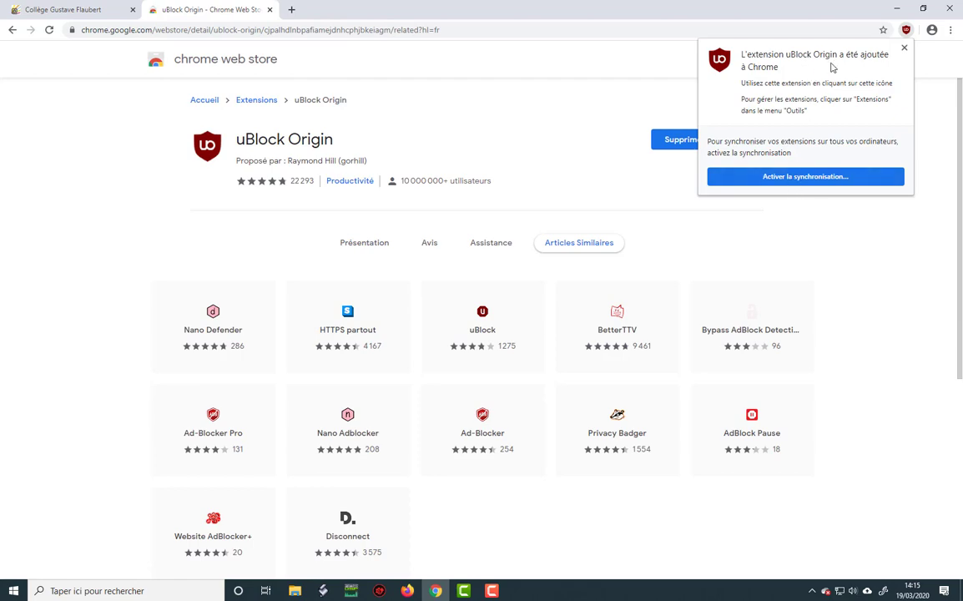
View the sign-in page for activating synchronisation, and restart Chrome without signing in.
{"action": "left_click", "coordinate": [799, 178]}
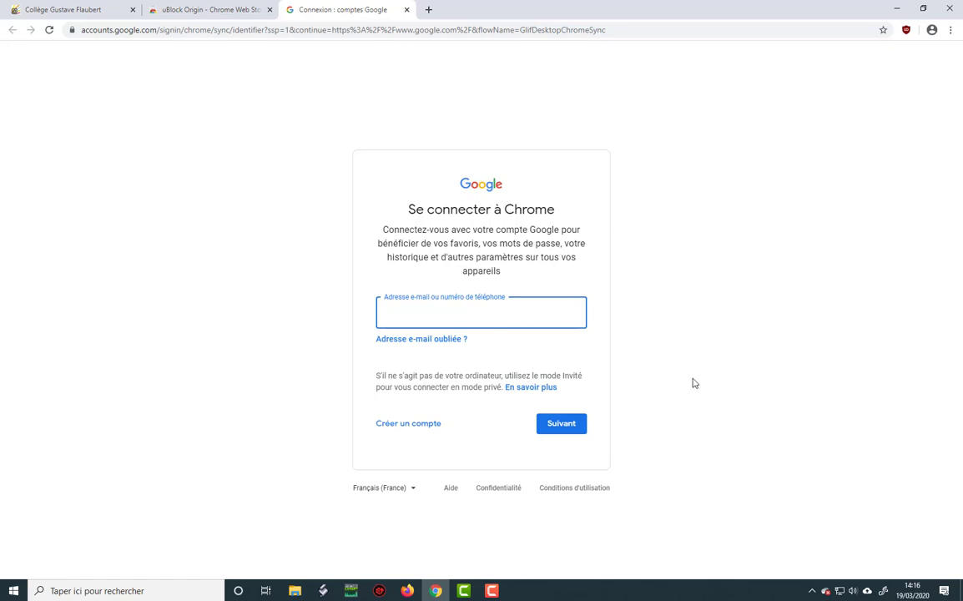
{"action": "left_click", "coordinate": [953, 9]}
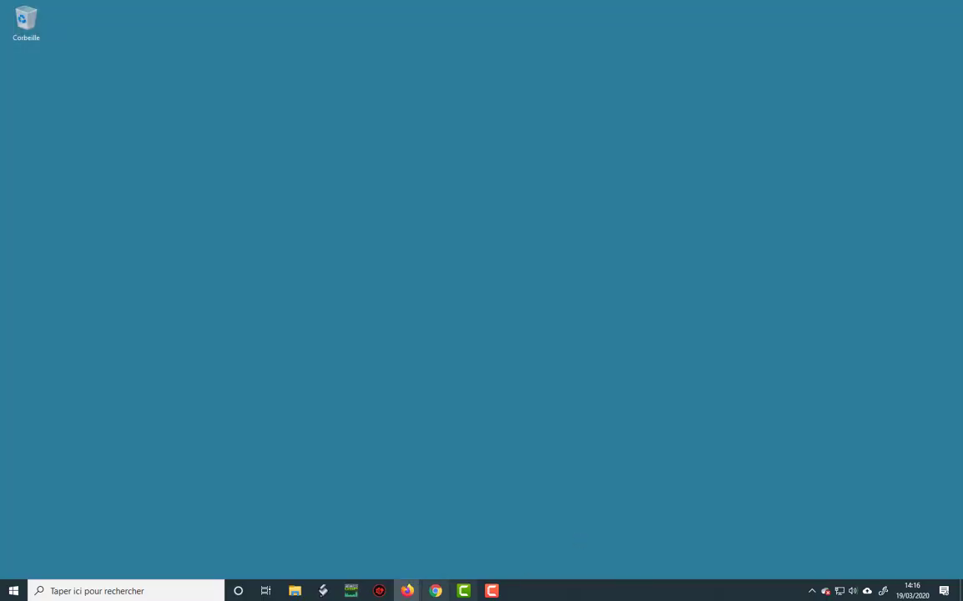
{"action": "left_click", "coordinate": [436, 591]}
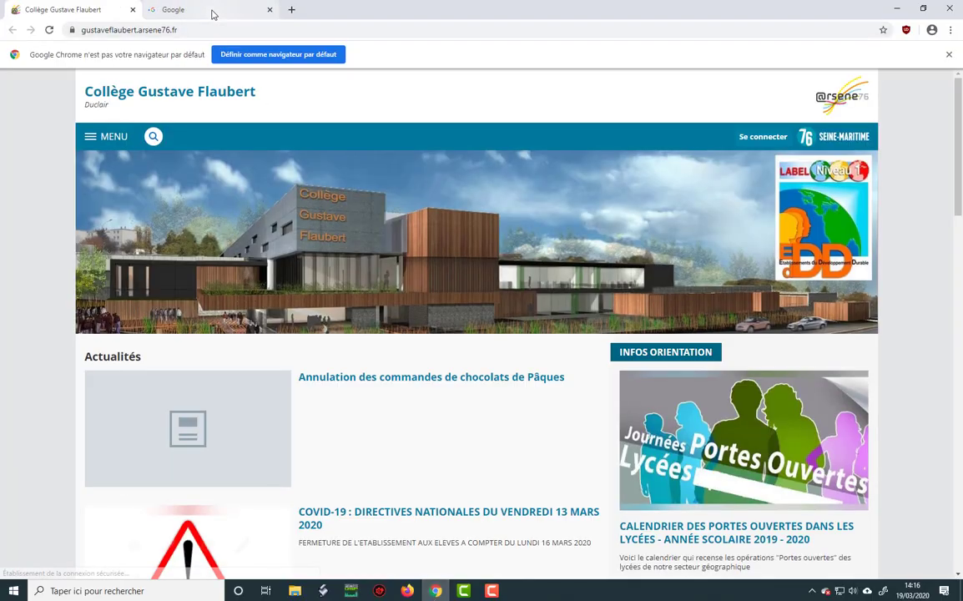
Search Google for "java" in the Google tab and open the java.com free download page, accepting all cookies.
{"action": "left_click", "coordinate": [213, 11]}
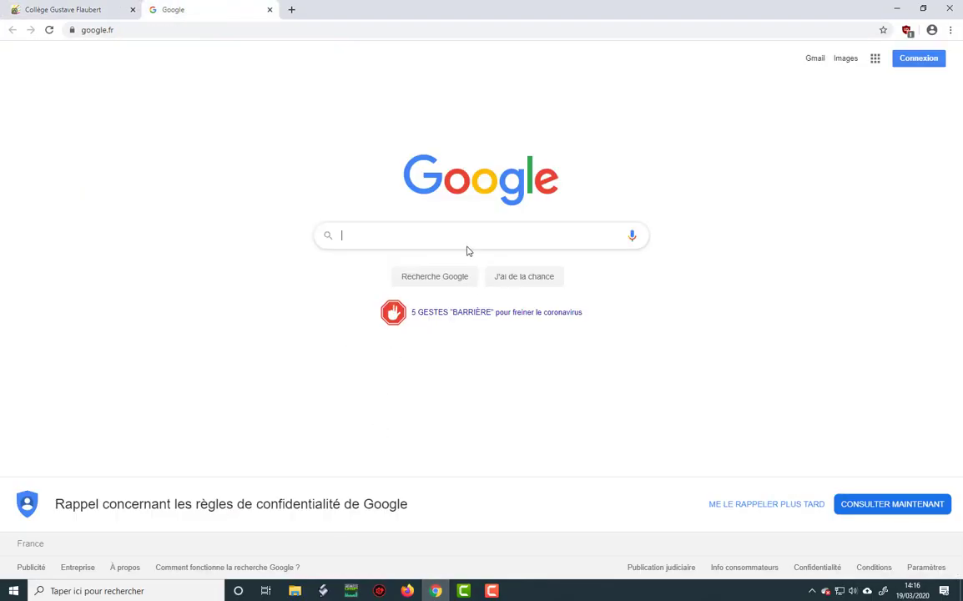
{"action": "type", "text": "java"}
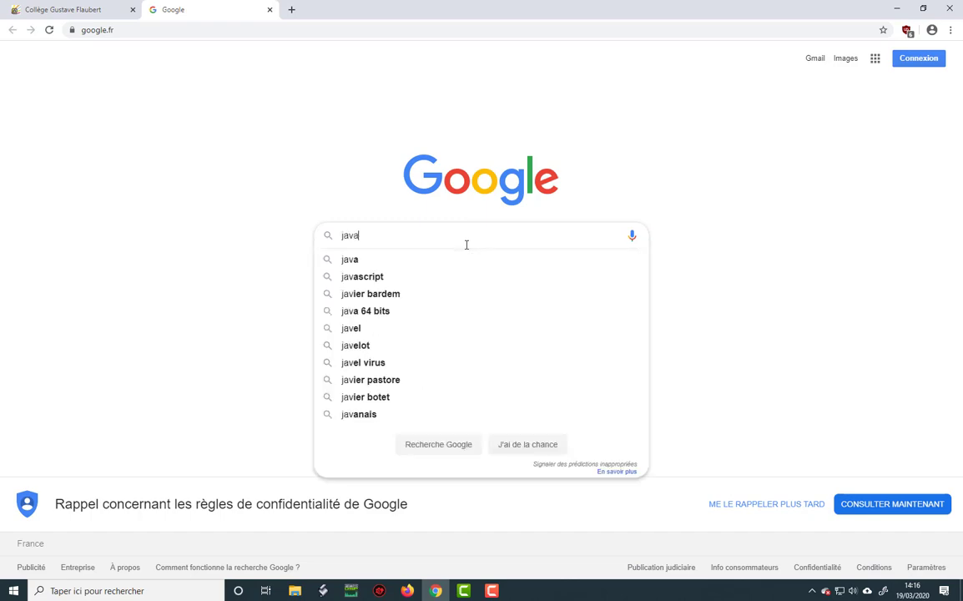
{"action": "key", "text": "Return"}
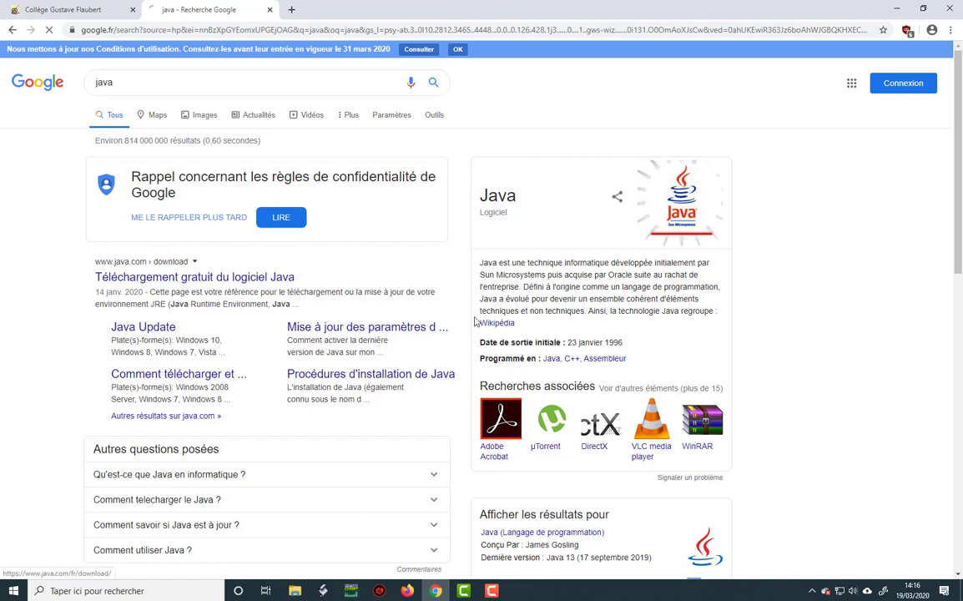
{"action": "left_click", "coordinate": [189, 284]}
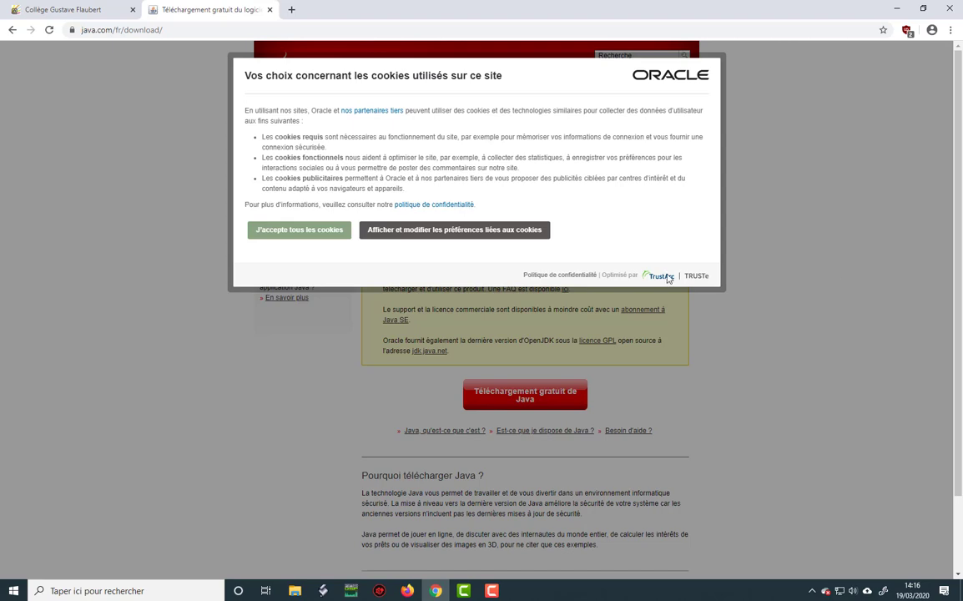
{"action": "left_click", "coordinate": [298, 234]}
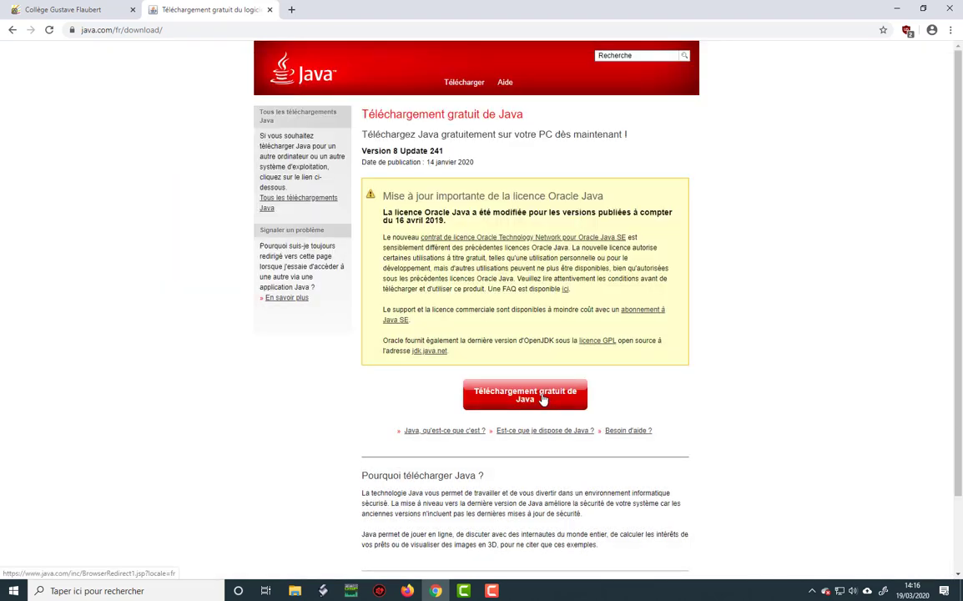
Accept the Java licence and download the Windows installer, saving JavaSetup8u241 to the Bureau folder.
{"action": "left_click", "coordinate": [543, 399]}
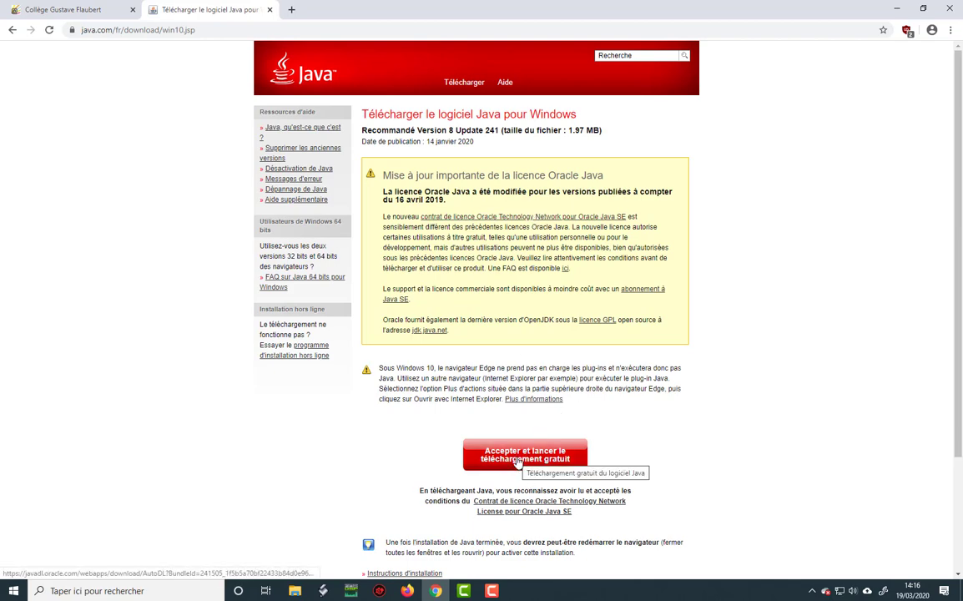
{"action": "left_click", "coordinate": [518, 461]}
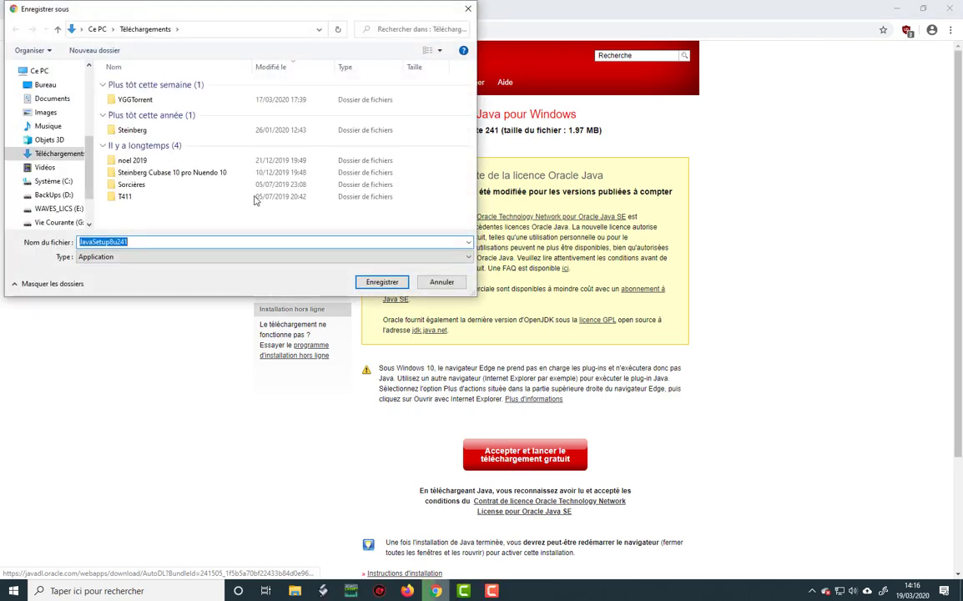
{"action": "left_click_drag", "start_coordinate": [182, 16], "coordinate": [412, 109]}
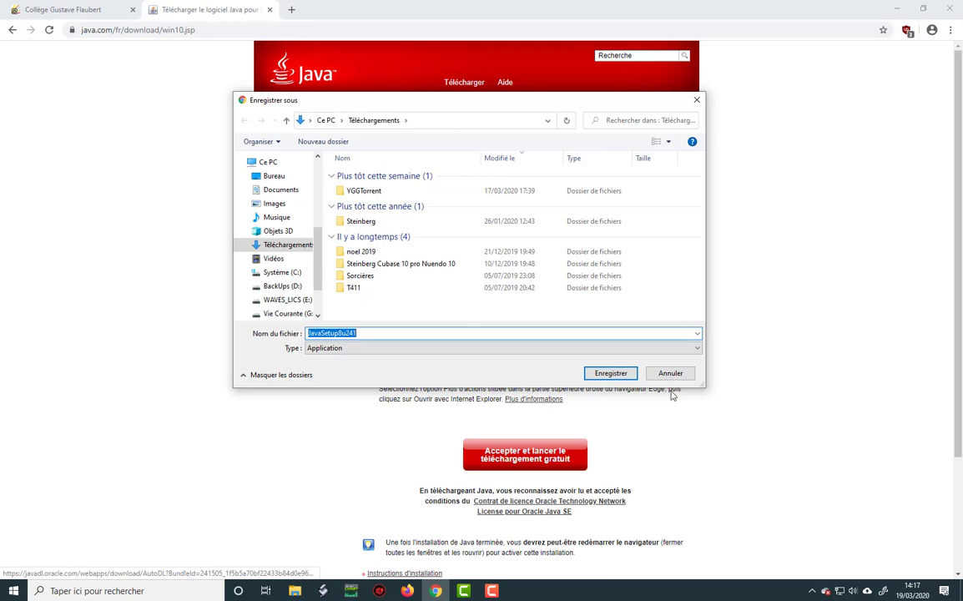
{"action": "left_click", "coordinate": [244, 176]}
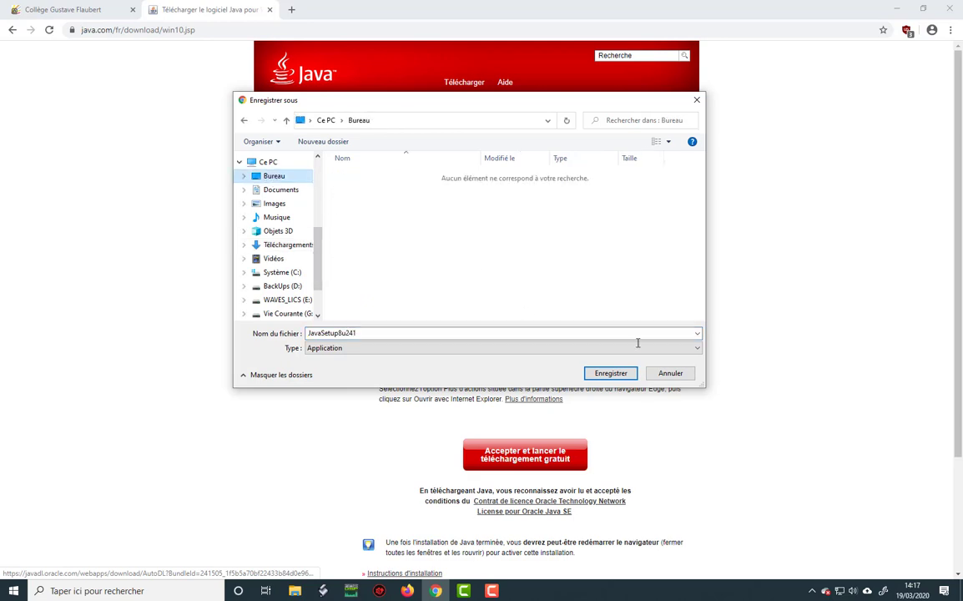
{"action": "left_click", "coordinate": [620, 374]}
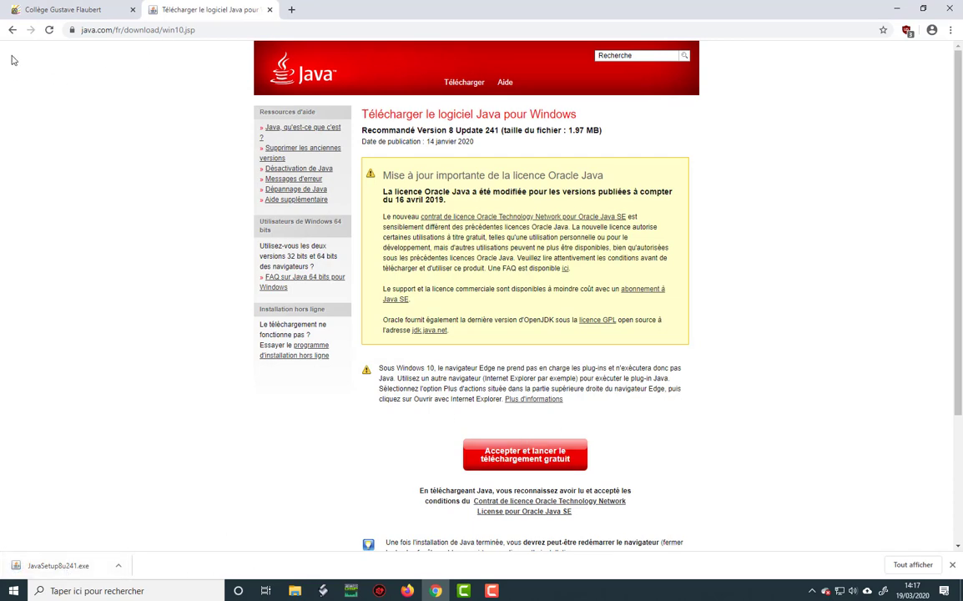
Return to the Google results, search for "adobe flash player" and open the get.adobe.com Flash Player result in a new tab.
{"action": "left_click", "coordinate": [13, 31]}
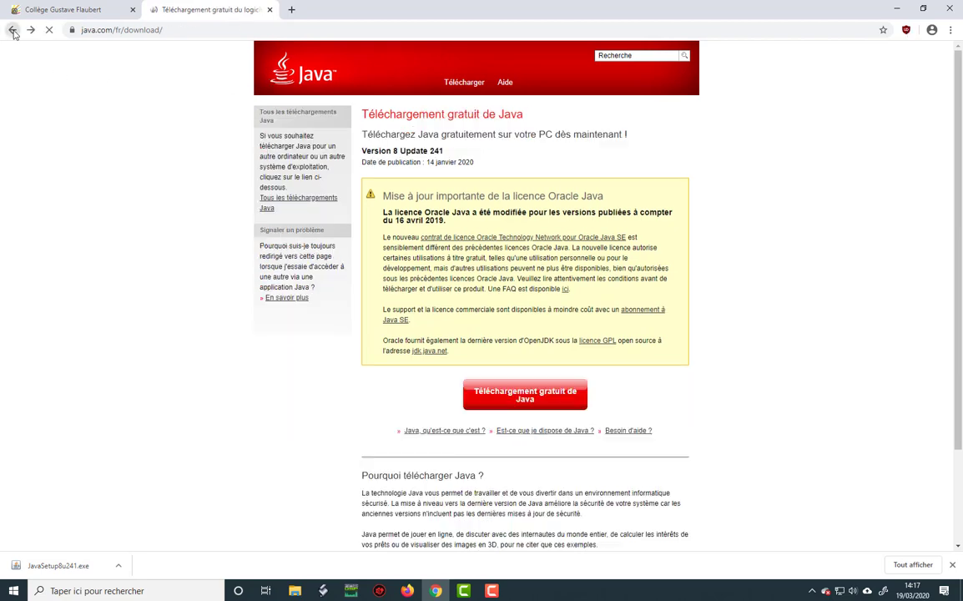
{"action": "left_click", "coordinate": [13, 33]}
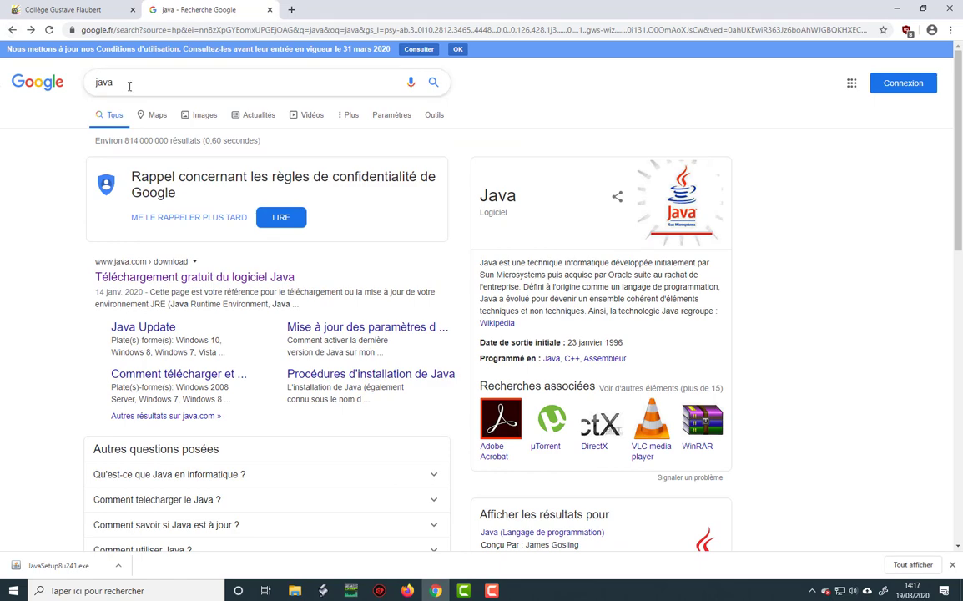
{"action": "left_click_drag", "start_coordinate": [115, 82], "coordinate": [9, 76]}
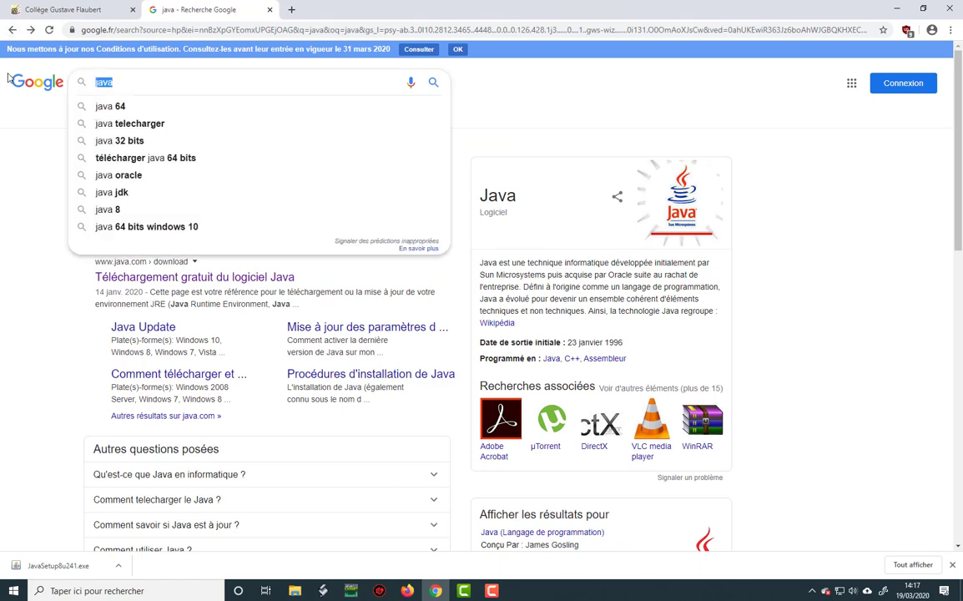
{"action": "type", "text": "adobe"}
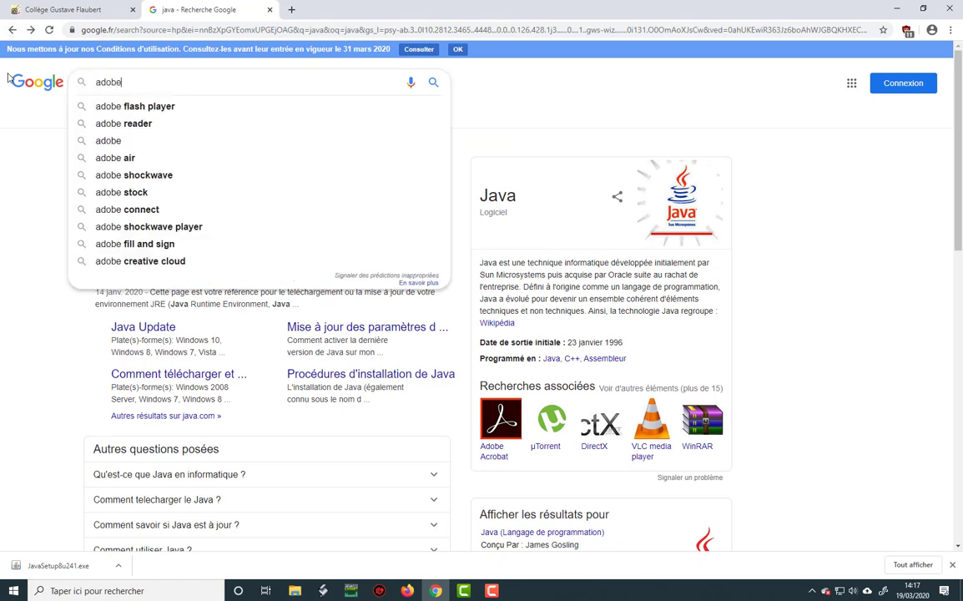
{"action": "left_click", "coordinate": [161, 106]}
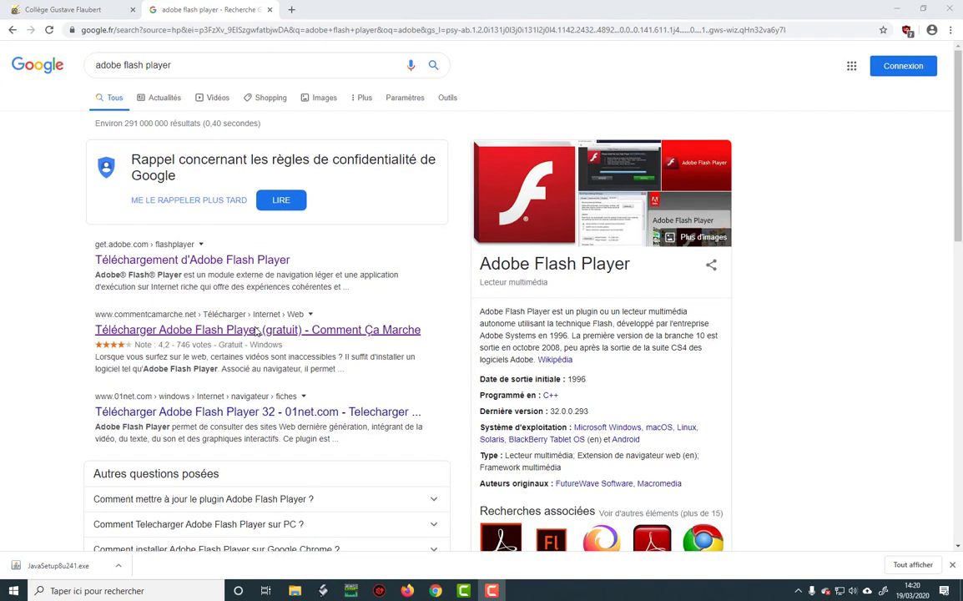
{"action": "right_click", "coordinate": [152, 261]}
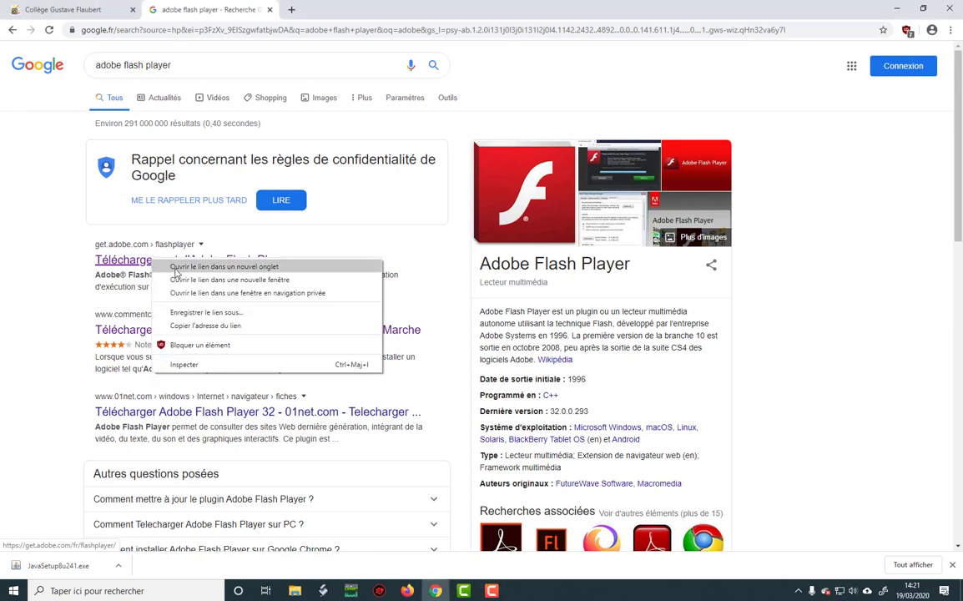
{"action": "right_click", "coordinate": [130, 262]}
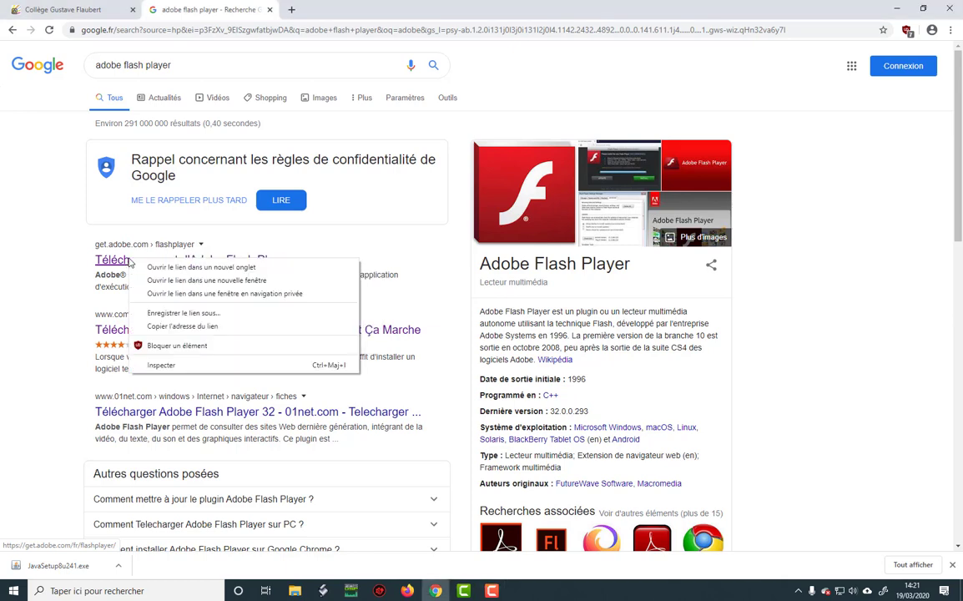
{"action": "left_click", "coordinate": [181, 267]}
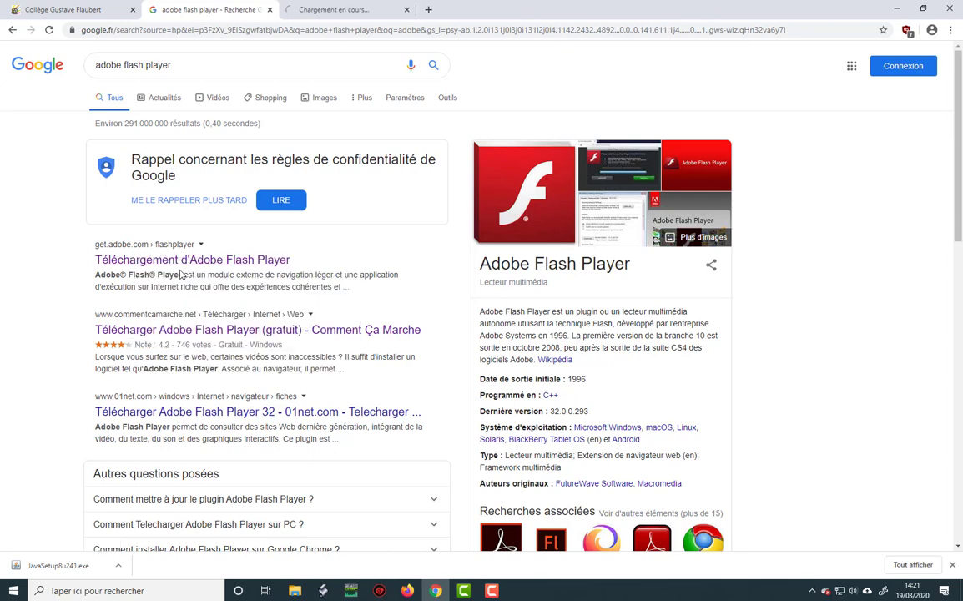
Search Google for "adobe reader" and open the get.adobe.com Acrobat Reader DC result in a new tab.
{"action": "left_click", "coordinate": [189, 65]}
{"action": "left_click_drag", "start_coordinate": [189, 64], "coordinate": [125, 65]}
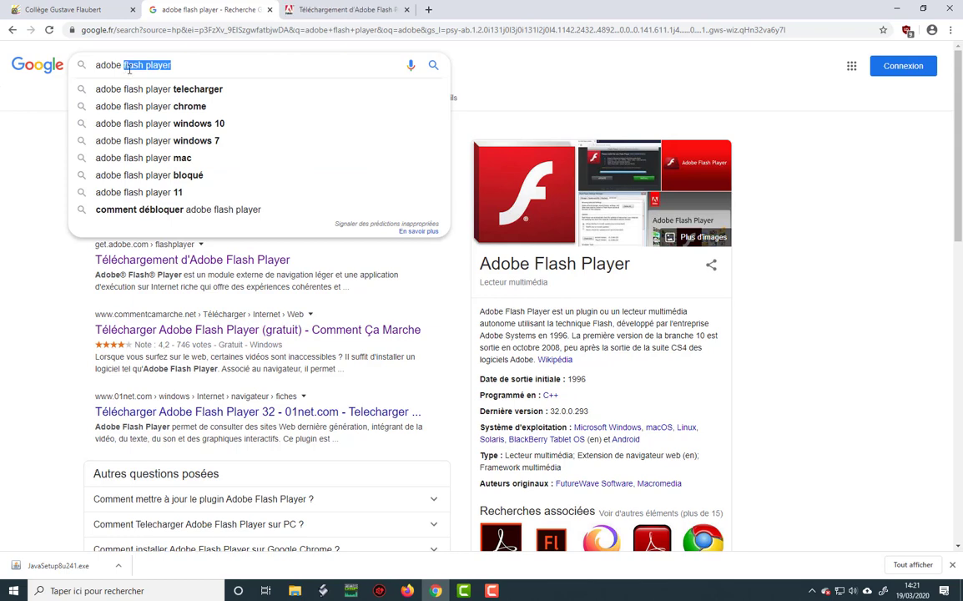
{"action": "type", "text": "reader"}
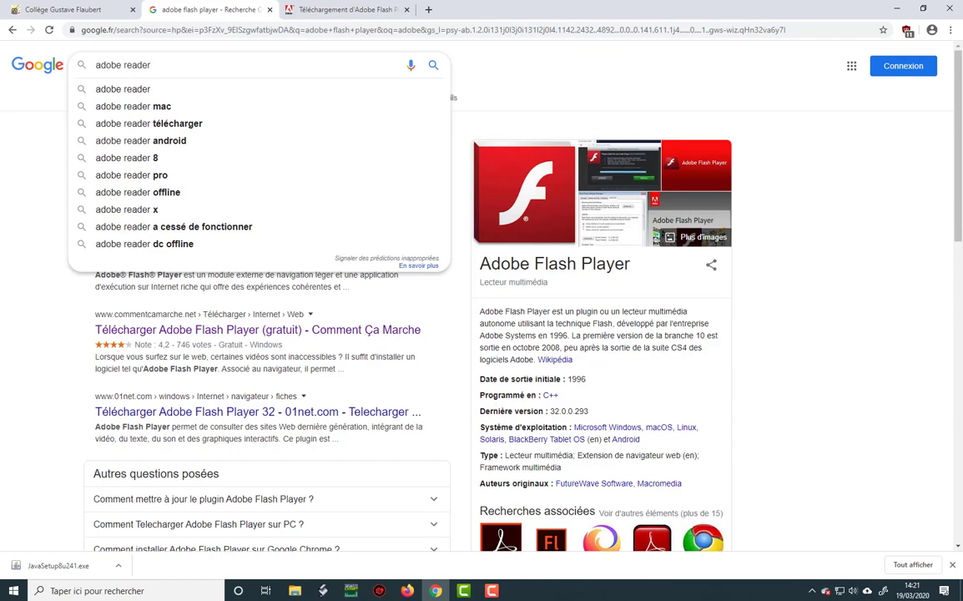
{"action": "key", "text": "Return"}
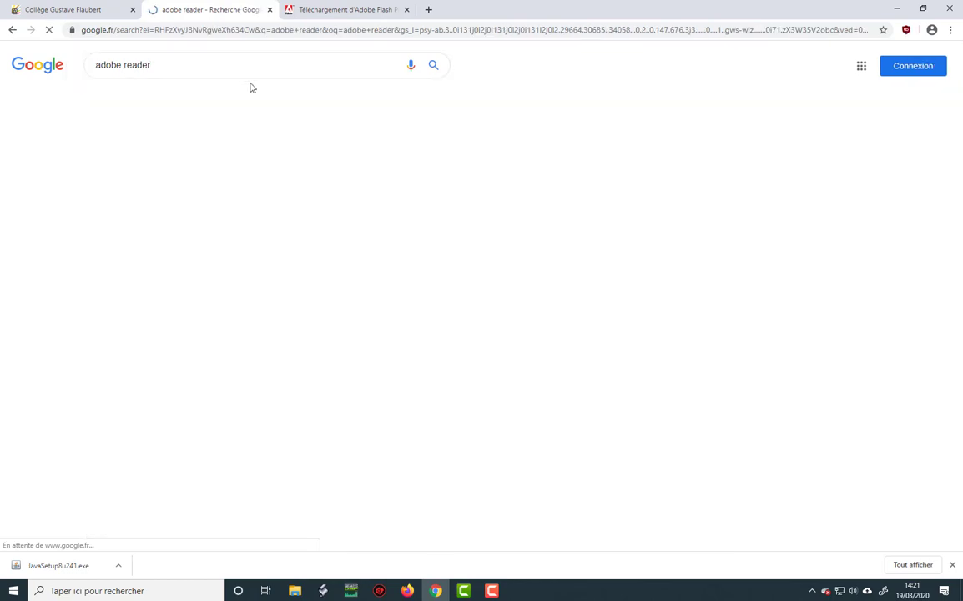
{"action": "right_click", "coordinate": [201, 265]}
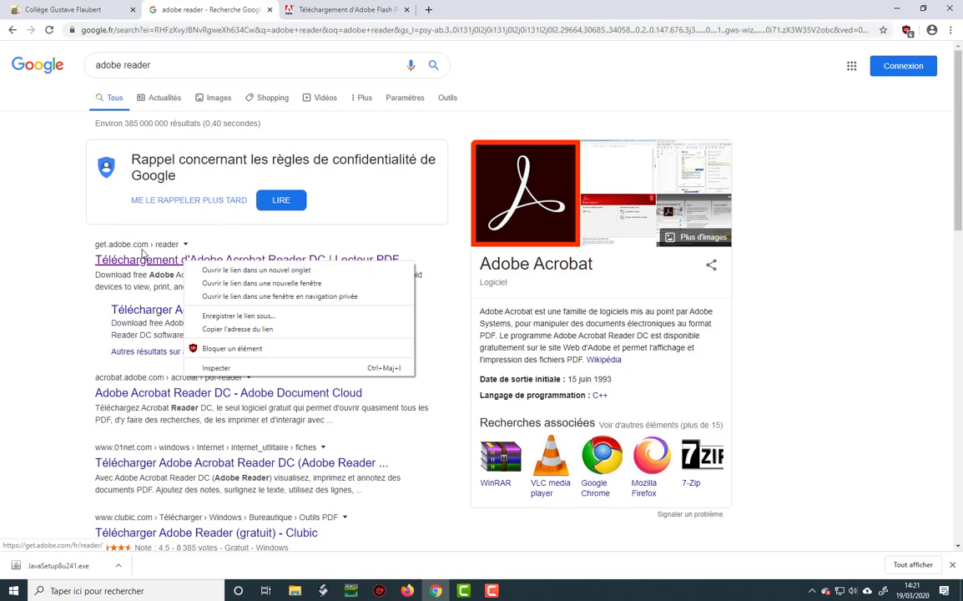
{"action": "right_click", "coordinate": [149, 266]}
{"action": "right_click", "coordinate": [148, 265]}
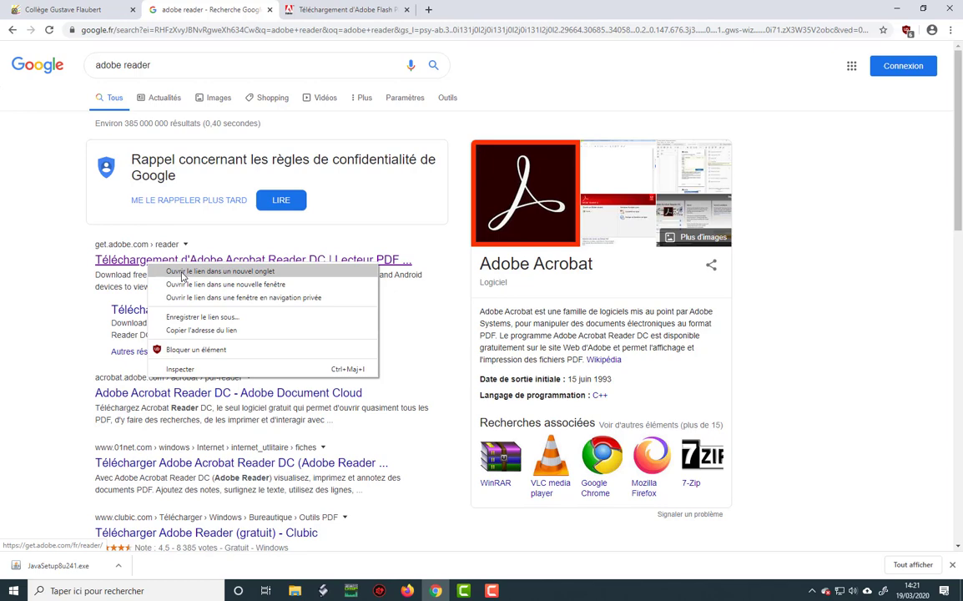
{"action": "left_click", "coordinate": [215, 272]}
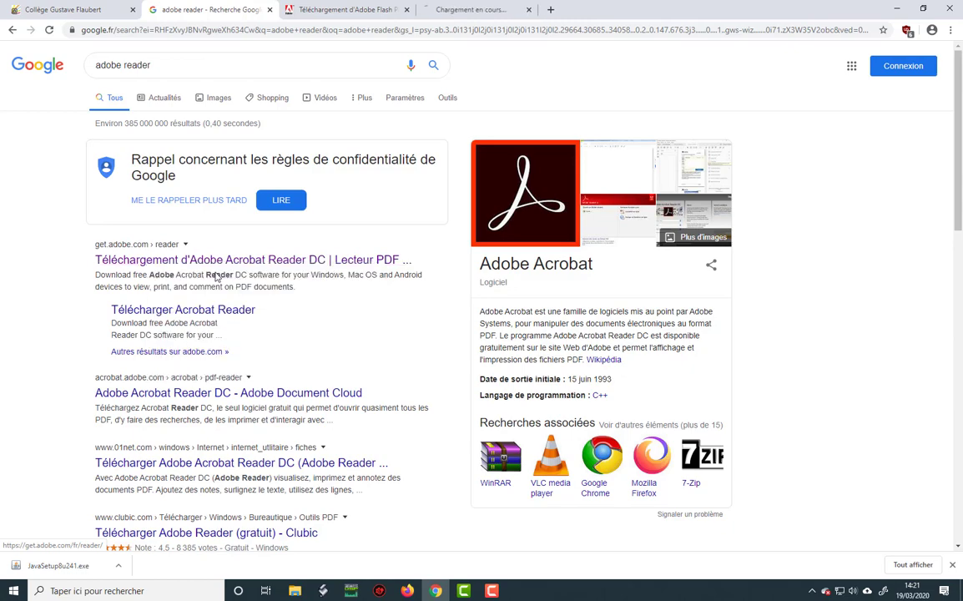
Accept cookies on the Flash Player page and download the installer, saving flashplayer32pp_a_install to the Bureau folder.
{"action": "left_click", "coordinate": [328, 7]}
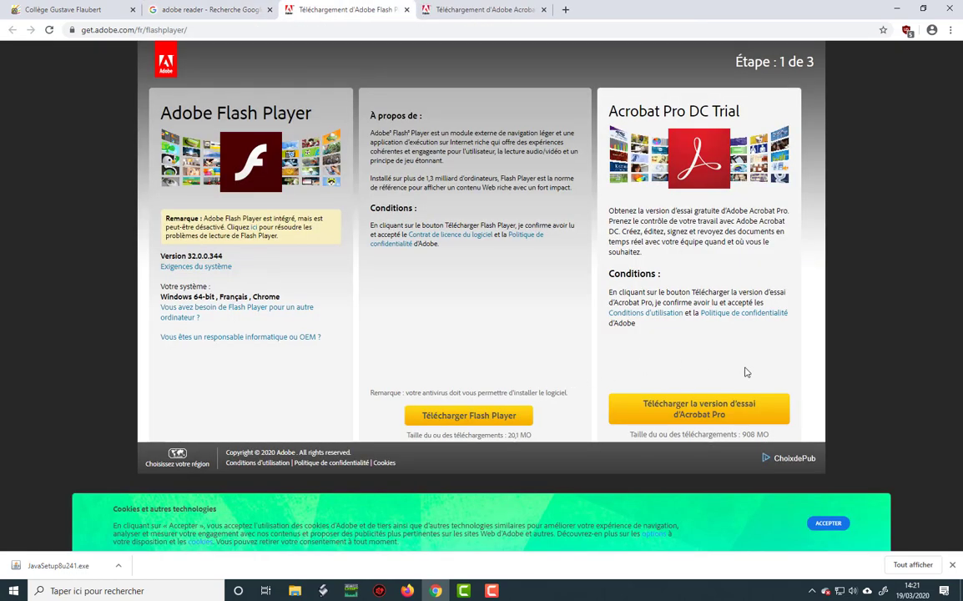
{"action": "left_click", "coordinate": [828, 523]}
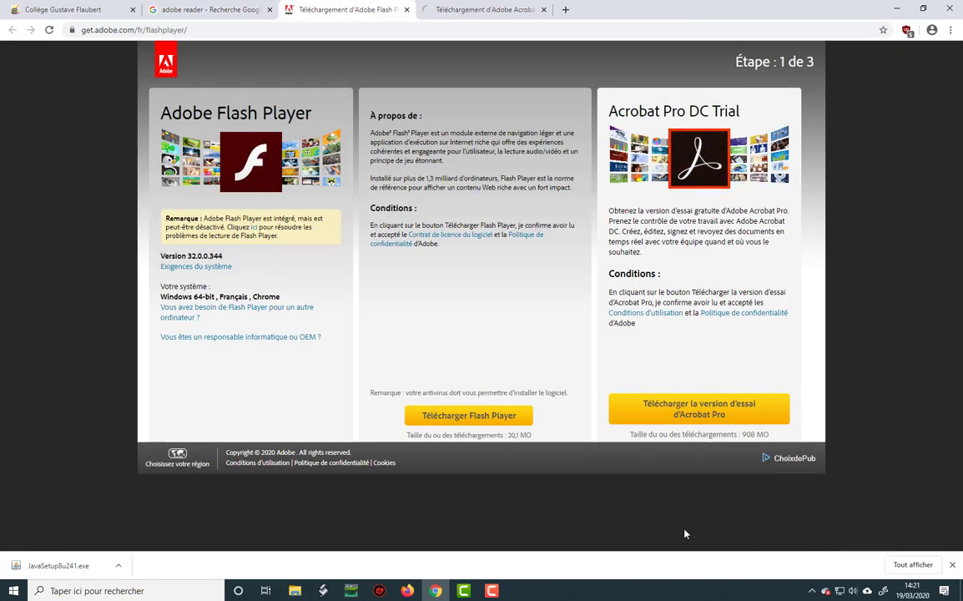
{"action": "left_click", "coordinate": [488, 424]}
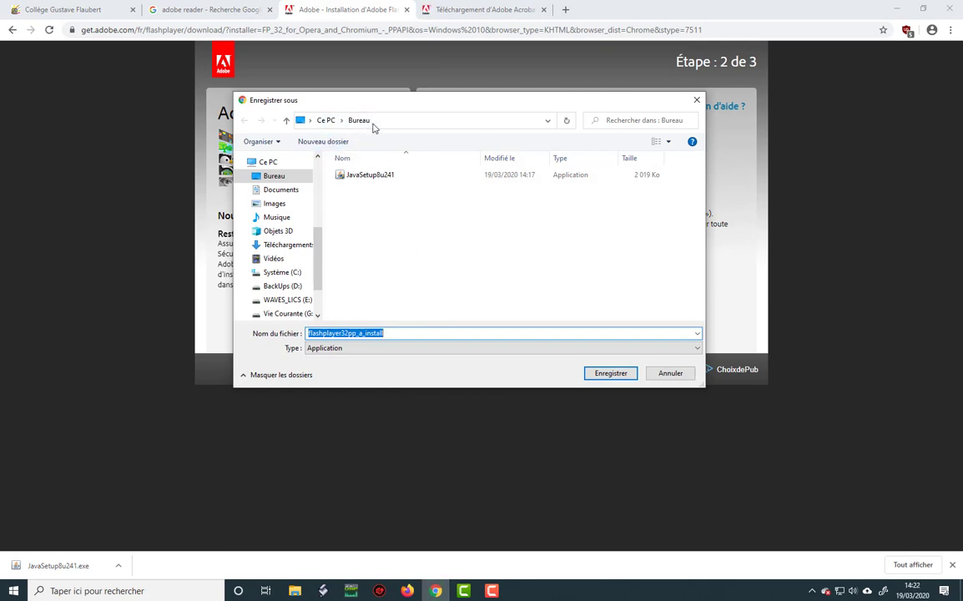
{"action": "left_click", "coordinate": [611, 373]}
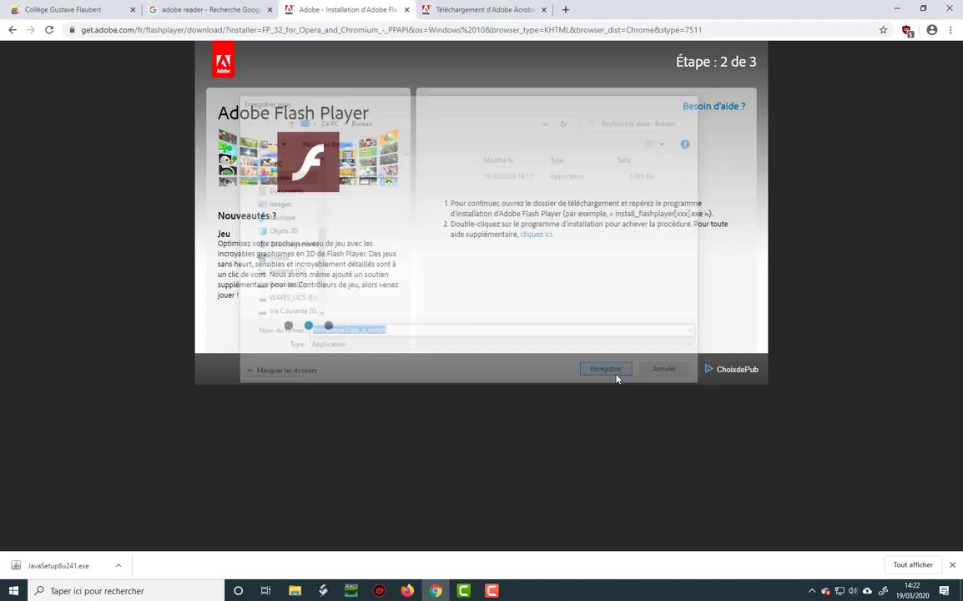
Download Acrobat Reader DC without the optional offers, saving readerdc_fr_xa_crd_install to the Bureau folder.
{"action": "left_click", "coordinate": [490, 9]}
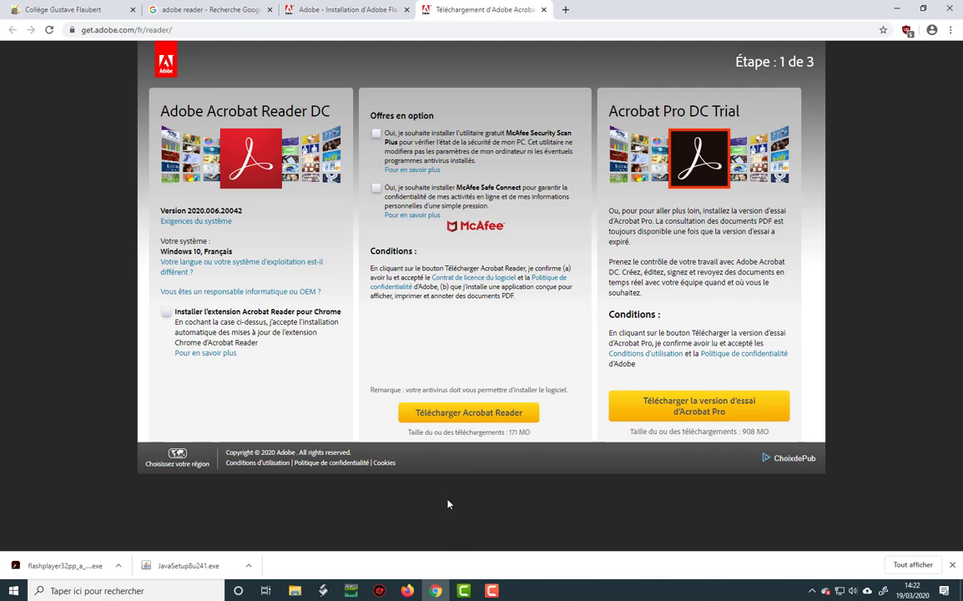
{"action": "left_click", "coordinate": [465, 412]}
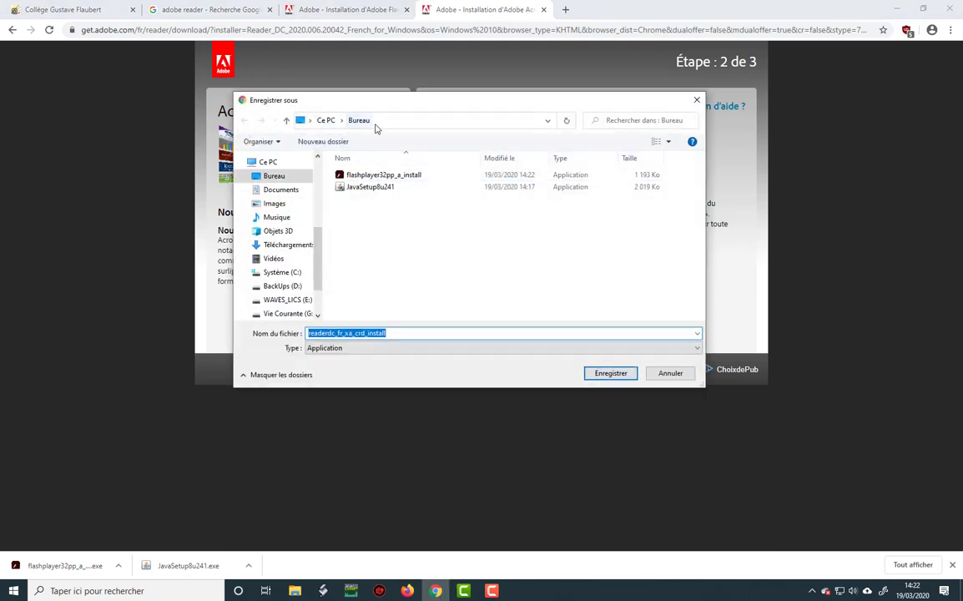
{"action": "left_click", "coordinate": [597, 377]}
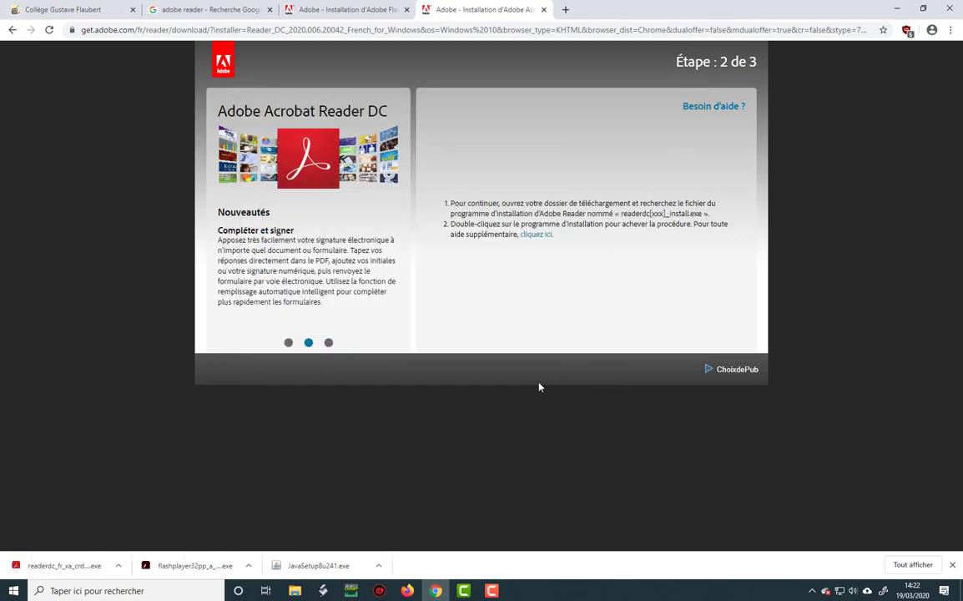
Search Google for "vlc" and open the official videolan.org VLC media player download result in a new tab.
{"action": "left_click", "coordinate": [179, 10]}
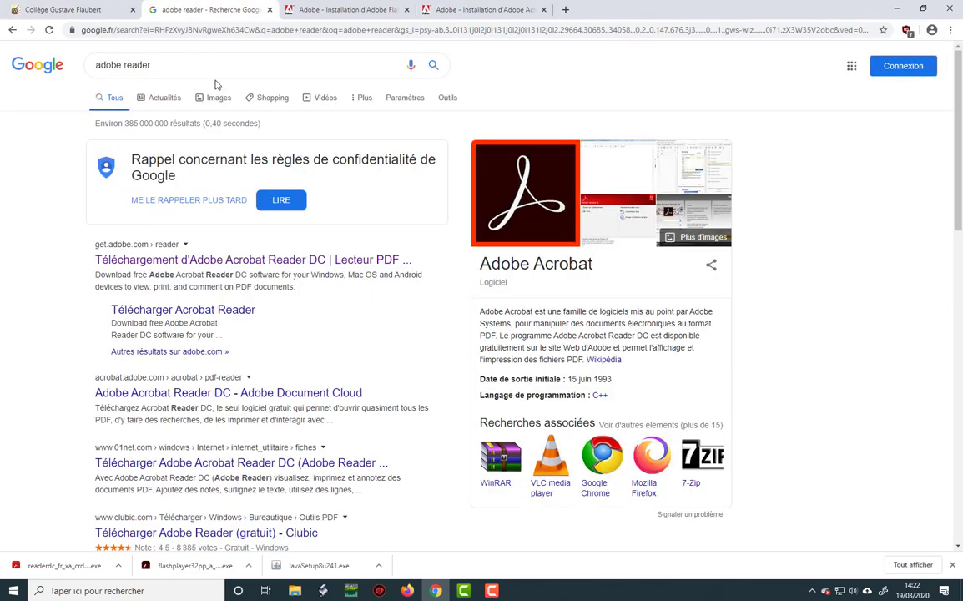
{"action": "left_click", "coordinate": [186, 65]}
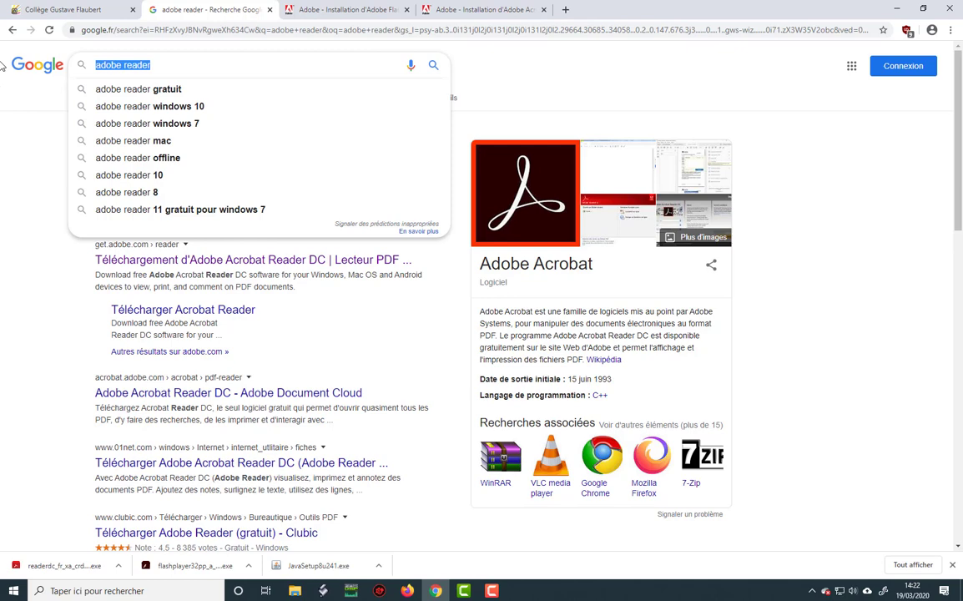
{"action": "type", "text": "vlv"}
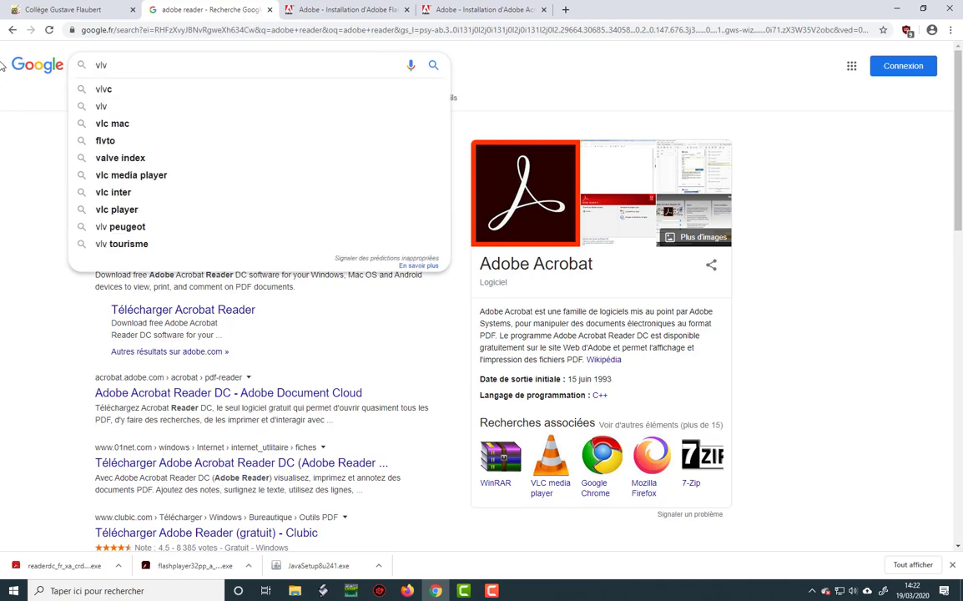
{"action": "key", "text": "BackSpace"}
{"action": "type", "text": "c"}
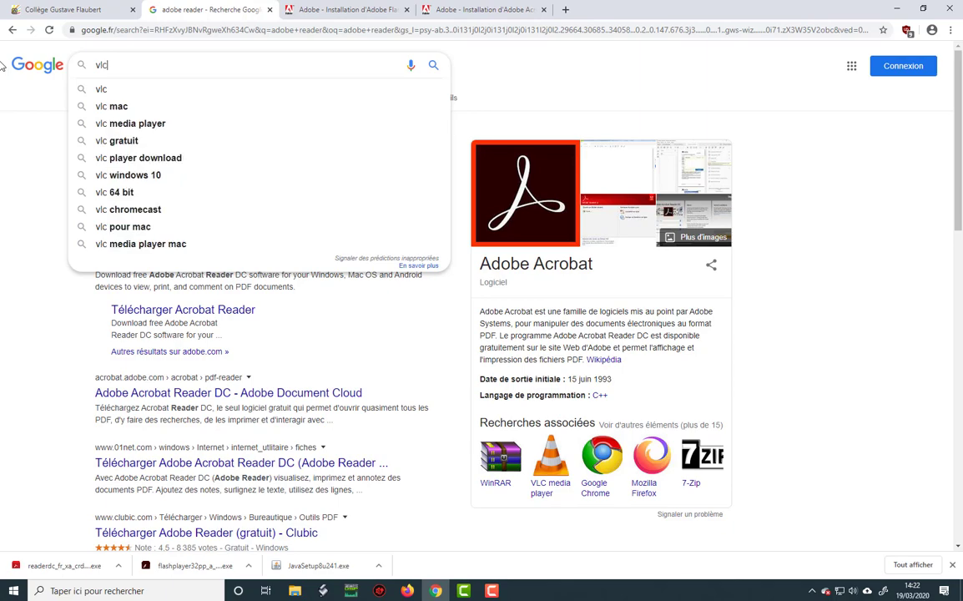
{"action": "key", "text": "Return"}
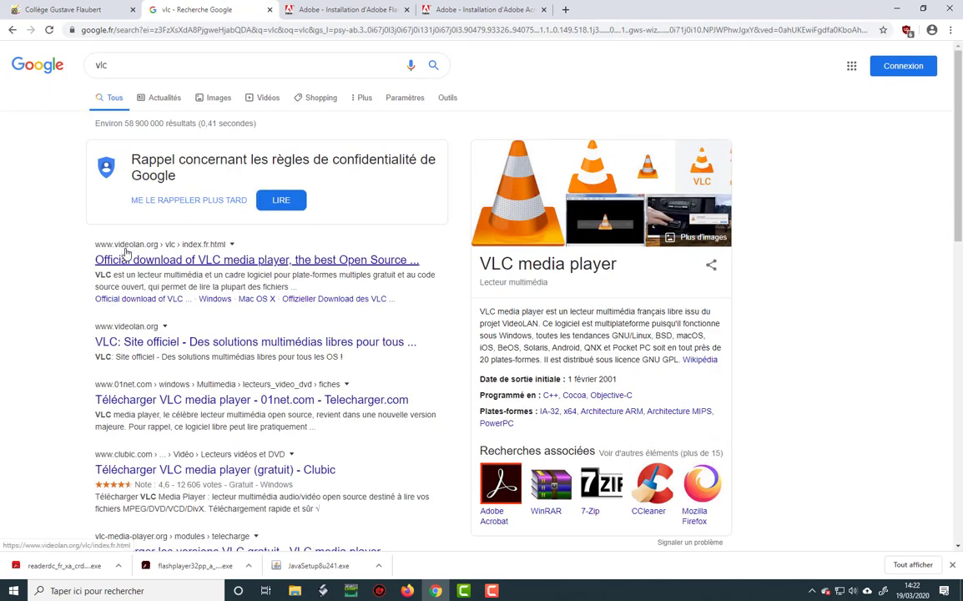
{"action": "right_click", "coordinate": [181, 260]}
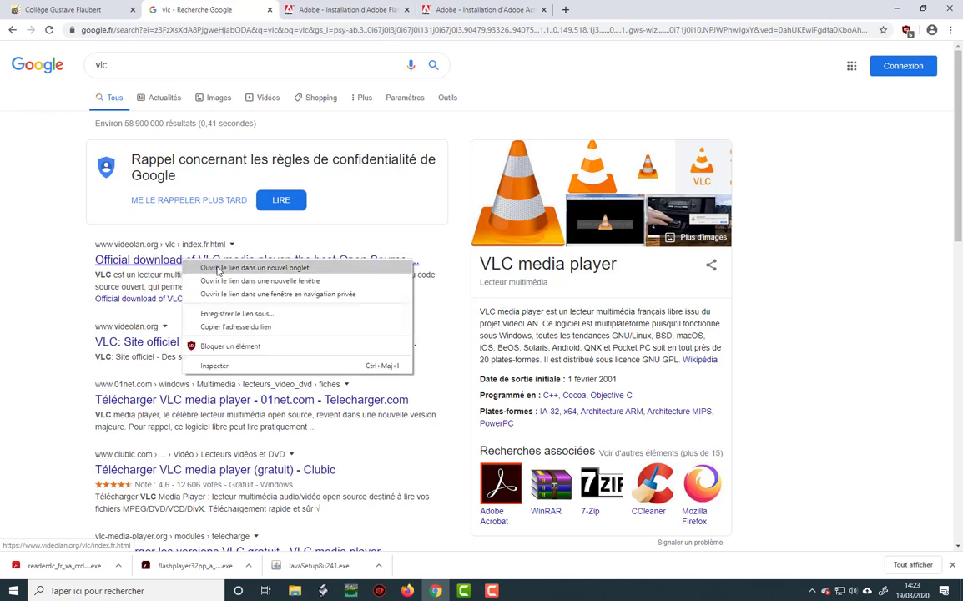
{"action": "left_click", "coordinate": [243, 269]}
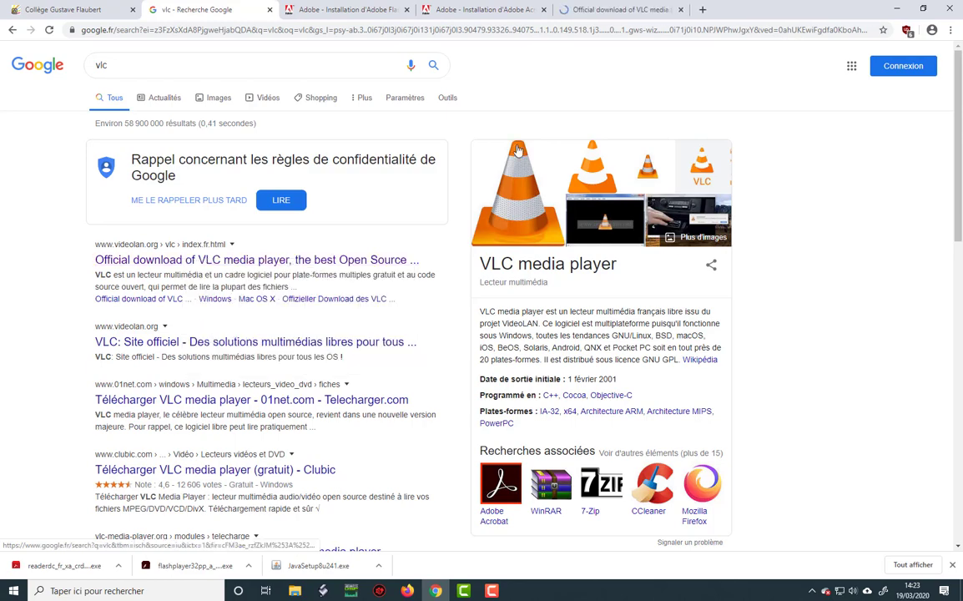
{"action": "left_click", "coordinate": [607, 12]}
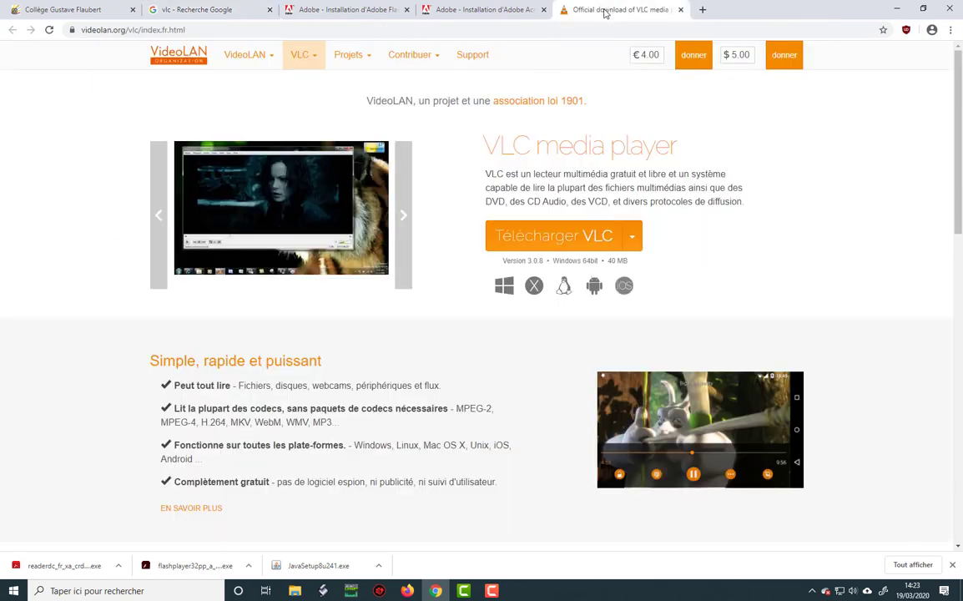
Download the Windows 64bit version of VLC, saving vlc-3.0.8-win64 to the Bureau folder.
{"action": "left_click", "coordinate": [636, 240]}
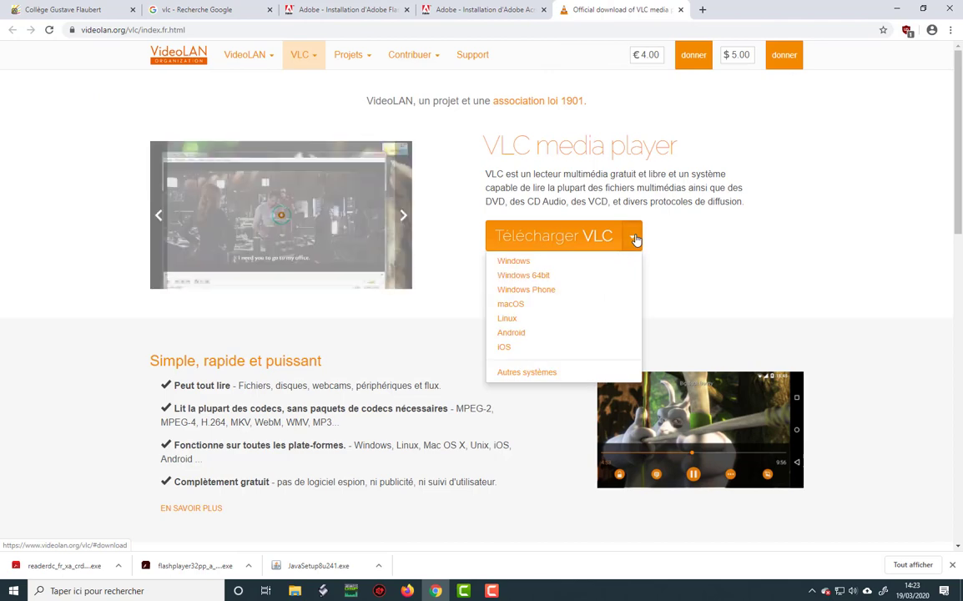
{"action": "left_click", "coordinate": [575, 280]}
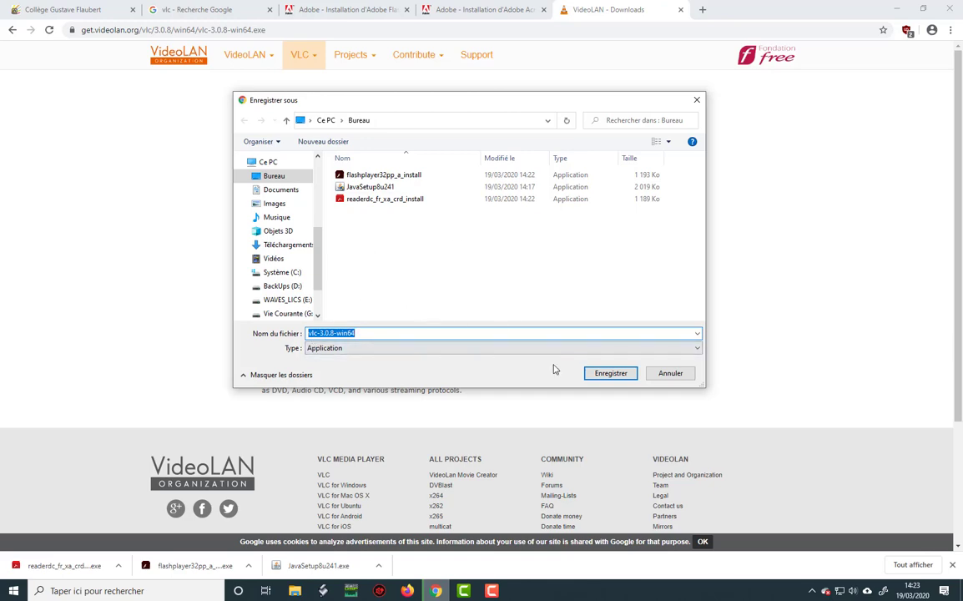
{"action": "left_click", "coordinate": [609, 373]}
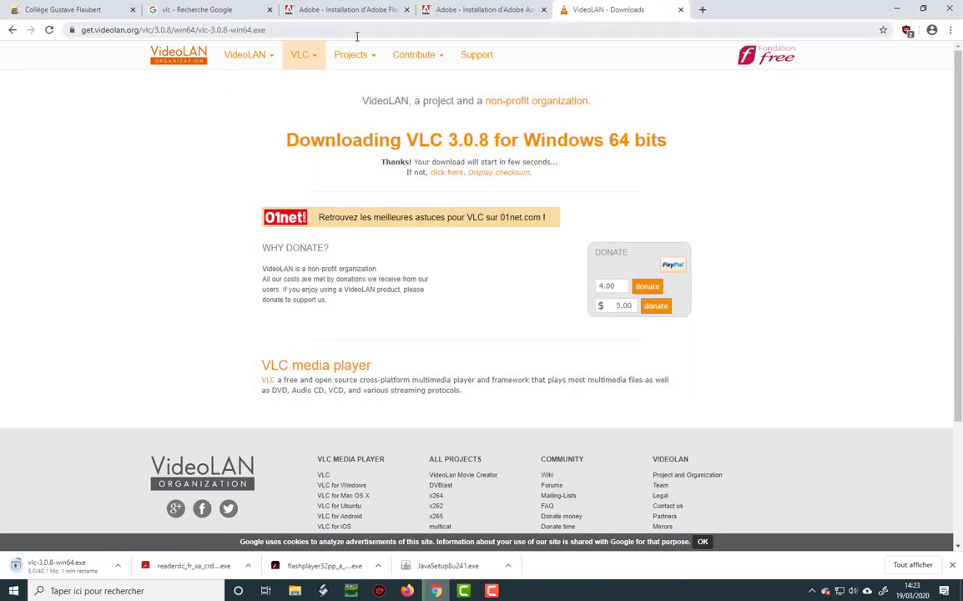
{"action": "mouse_move", "coordinate": [295, 48]}
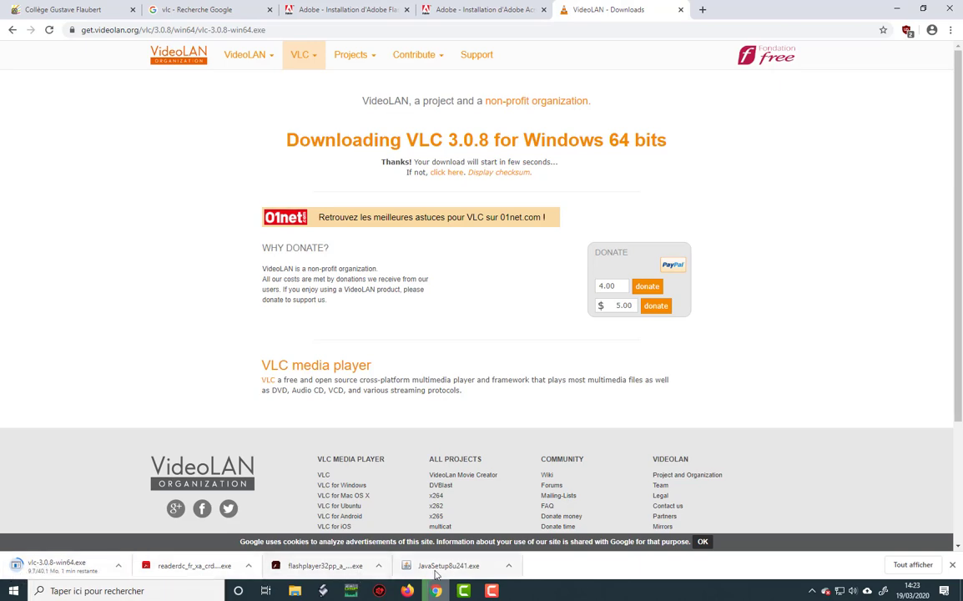
Switch to the desktop, run the JavaSetup8u241 installer as administrator, and cancel the Java installation at its welcome screen.
{"action": "left_click", "coordinate": [896, 11]}
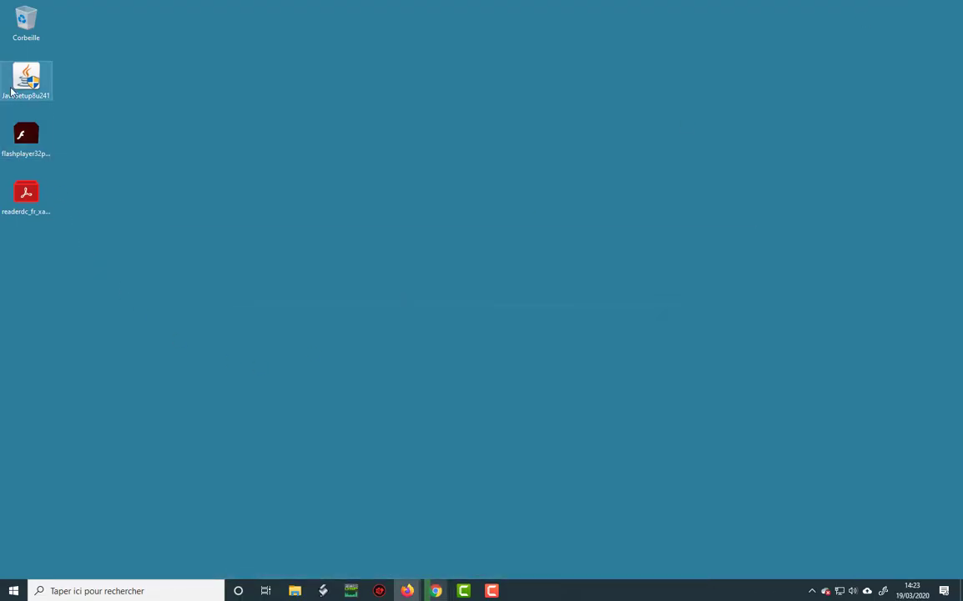
{"action": "left_click", "coordinate": [33, 79]}
{"action": "left_click", "coordinate": [235, 135]}
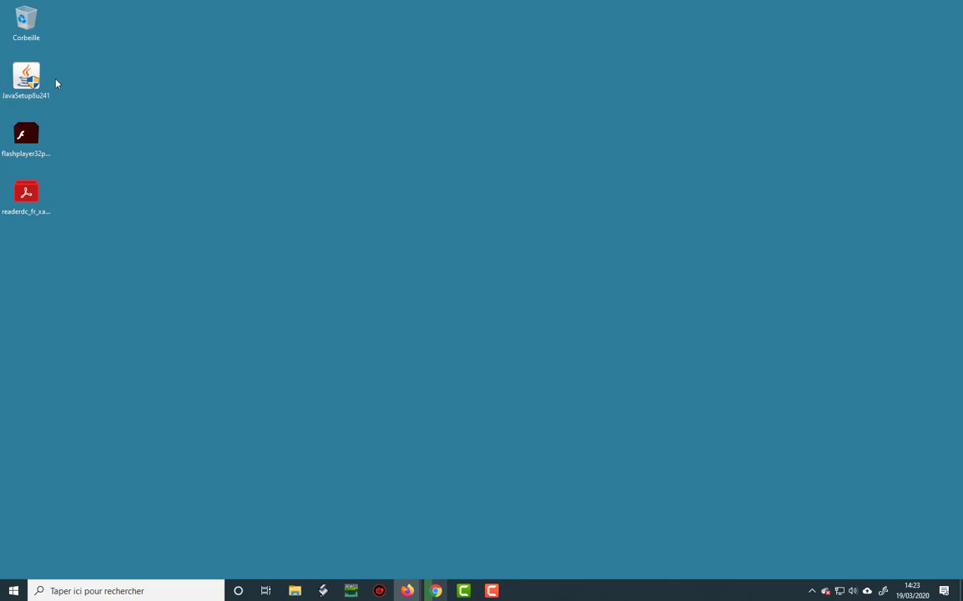
{"action": "right_click", "coordinate": [17, 78]}
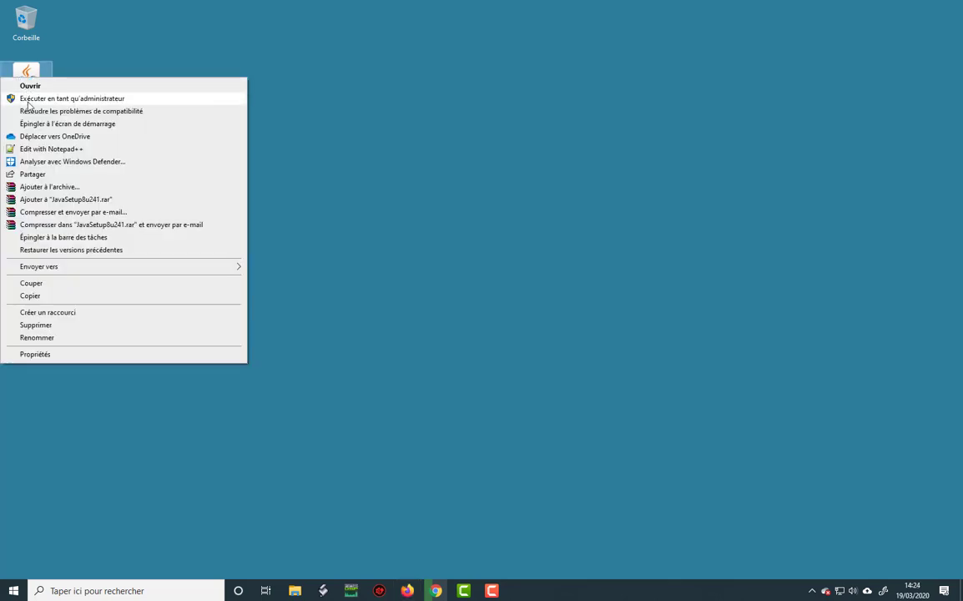
{"action": "left_click", "coordinate": [27, 100]}
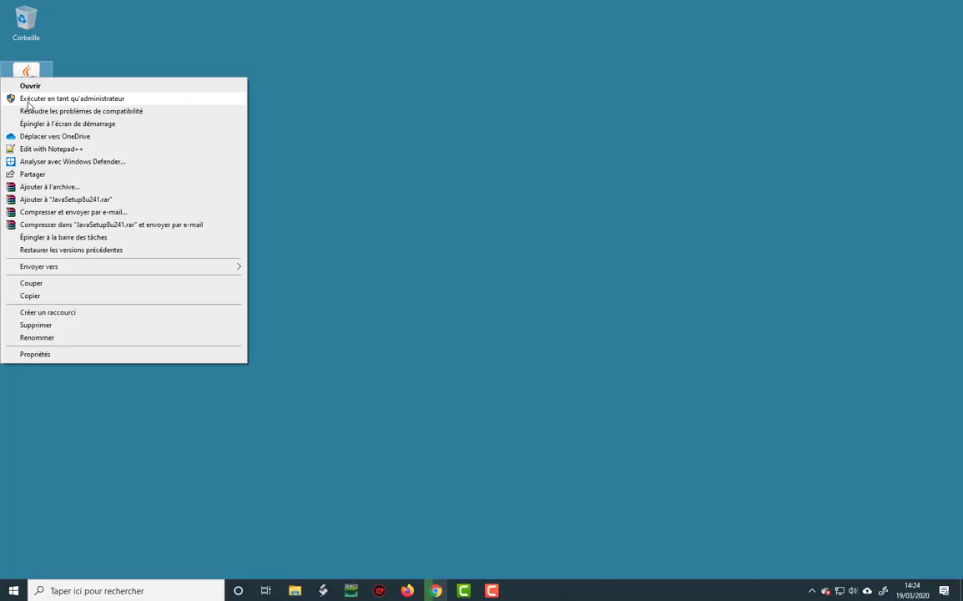
{"action": "left_click", "coordinate": [28, 101]}
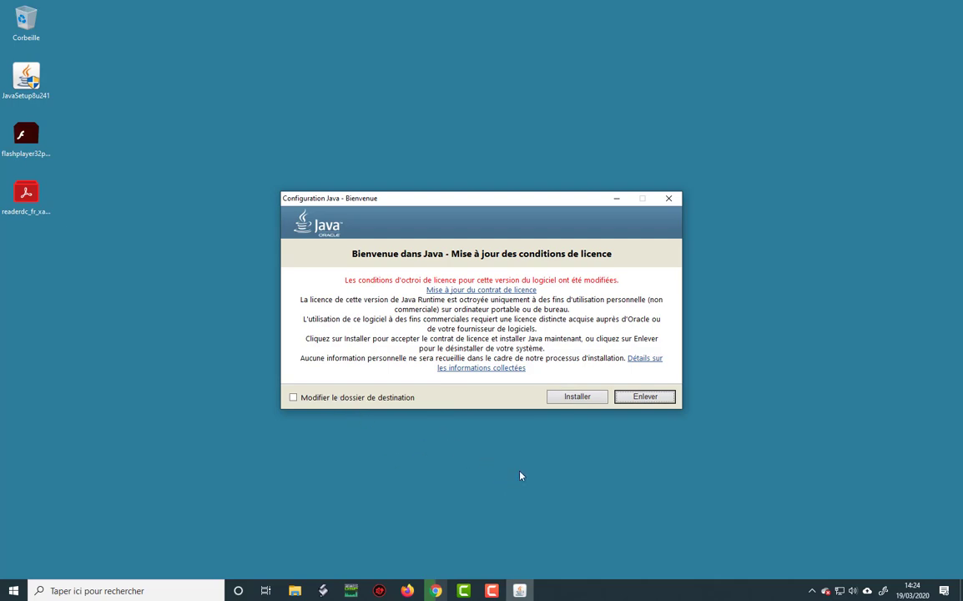
{"action": "left_click", "coordinate": [670, 202]}
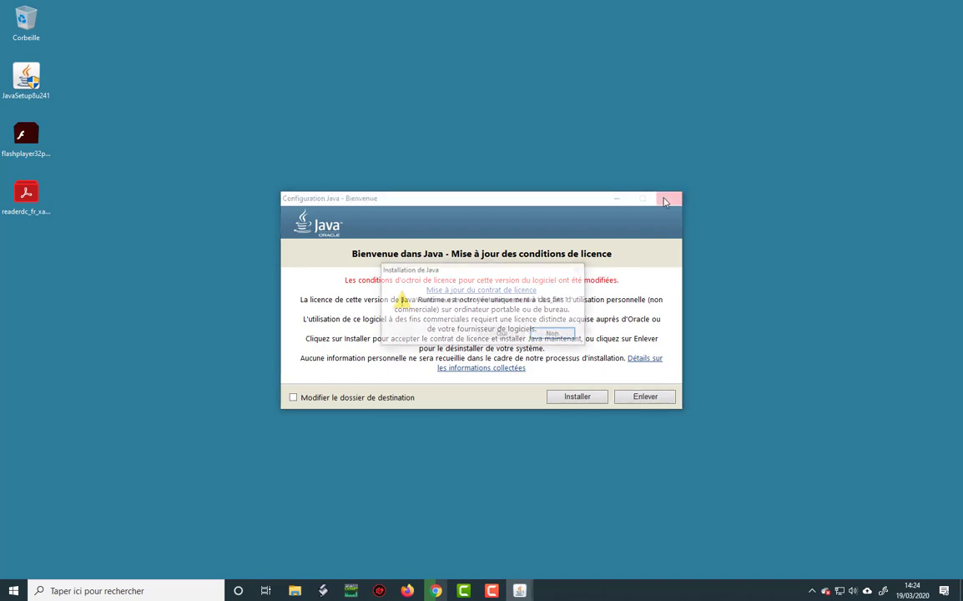
{"action": "left_click", "coordinate": [501, 334]}
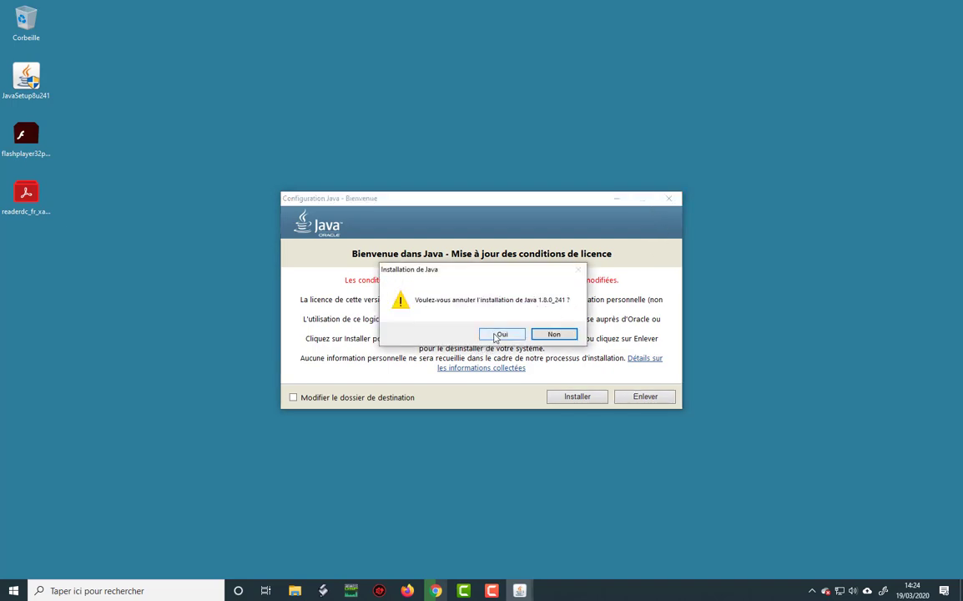
{"action": "right_click", "coordinate": [30, 137]}
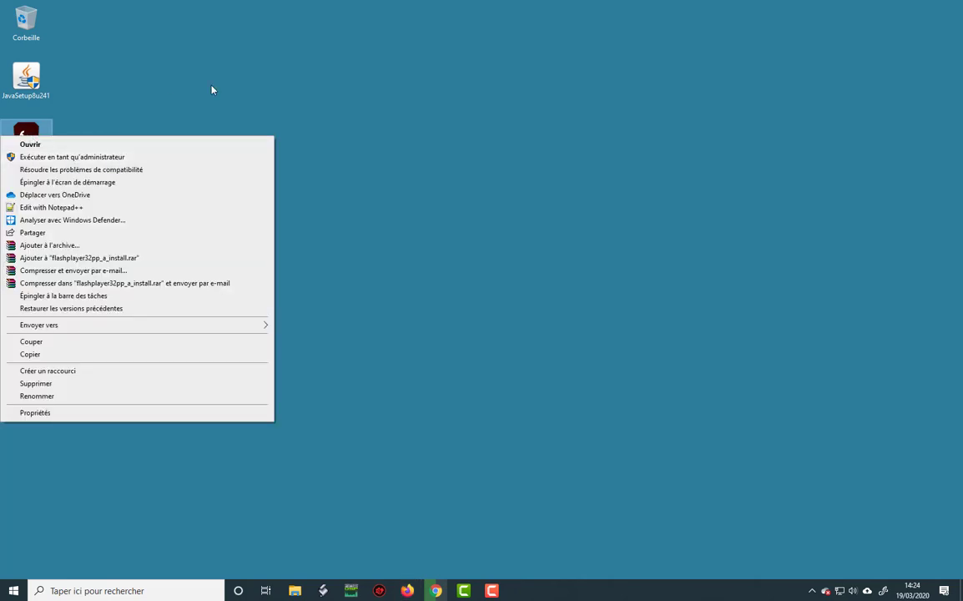
{"action": "left_click", "coordinate": [246, 76]}
{"action": "right_click", "coordinate": [17, 194]}
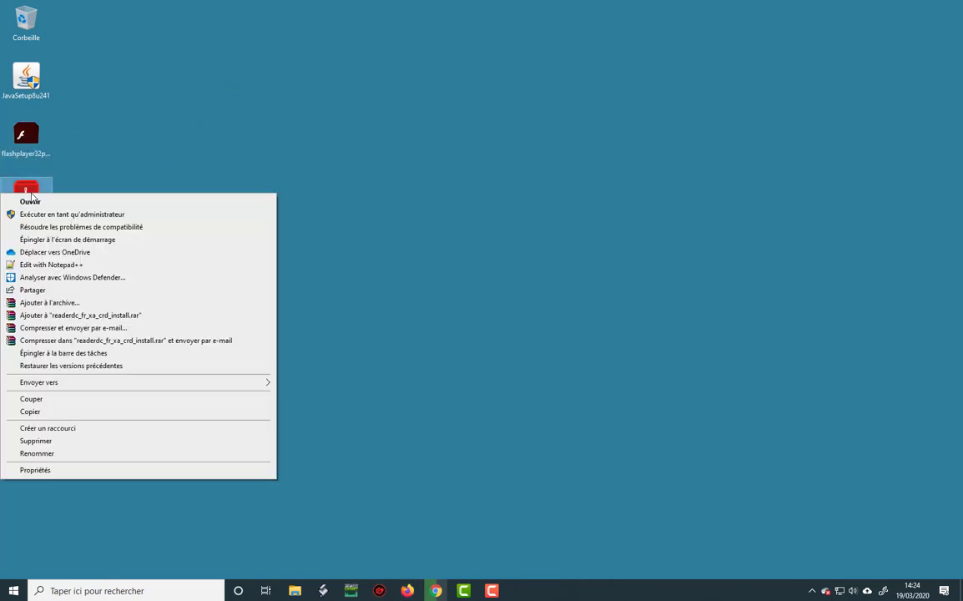
{"action": "left_click", "coordinate": [279, 116]}
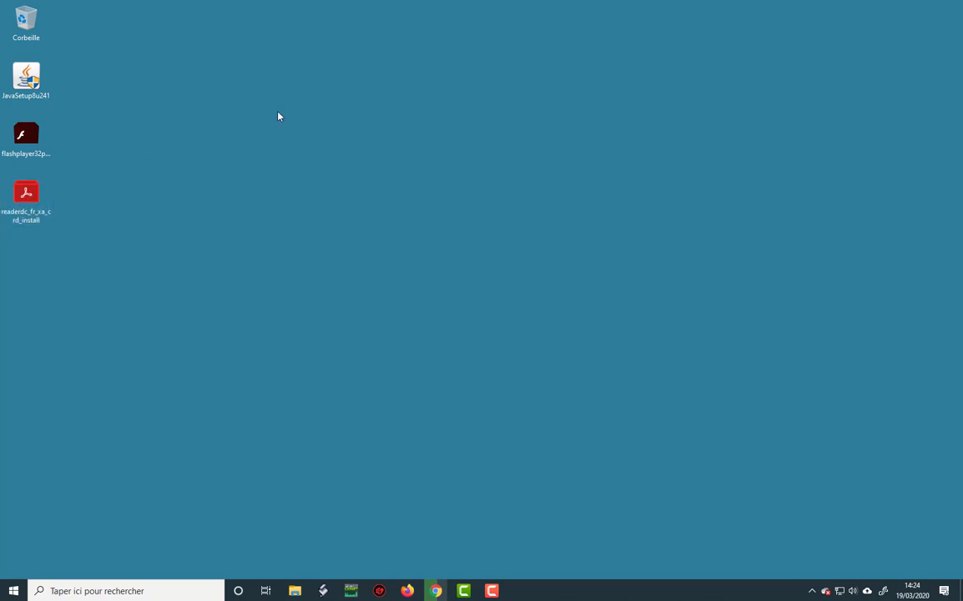
Check the VLC download in Chrome and view the Windows power options, including Mettre à jour et redémarrer, without restarting.
{"action": "left_click", "coordinate": [433, 594]}
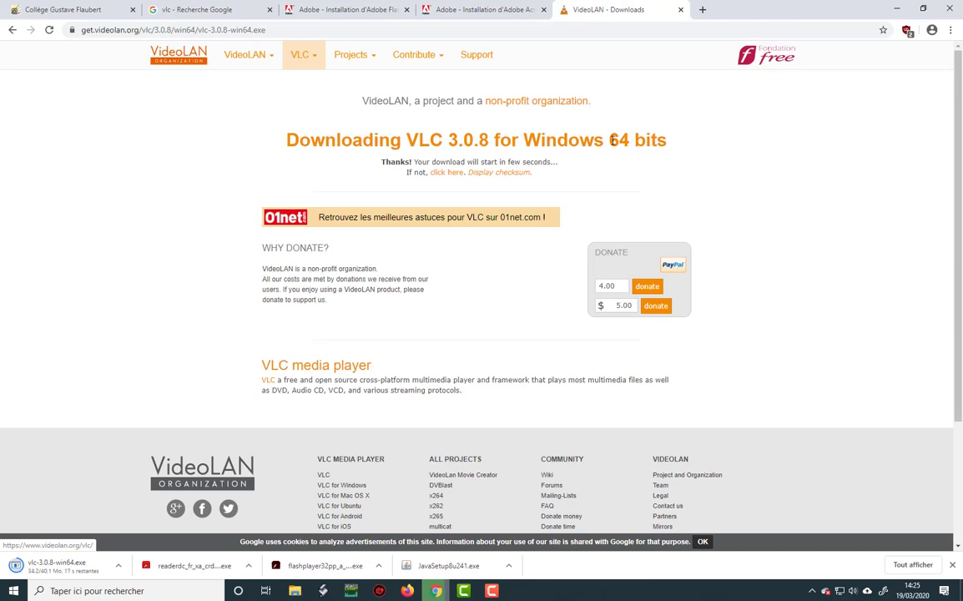
{"action": "left_click", "coordinate": [14, 591]}
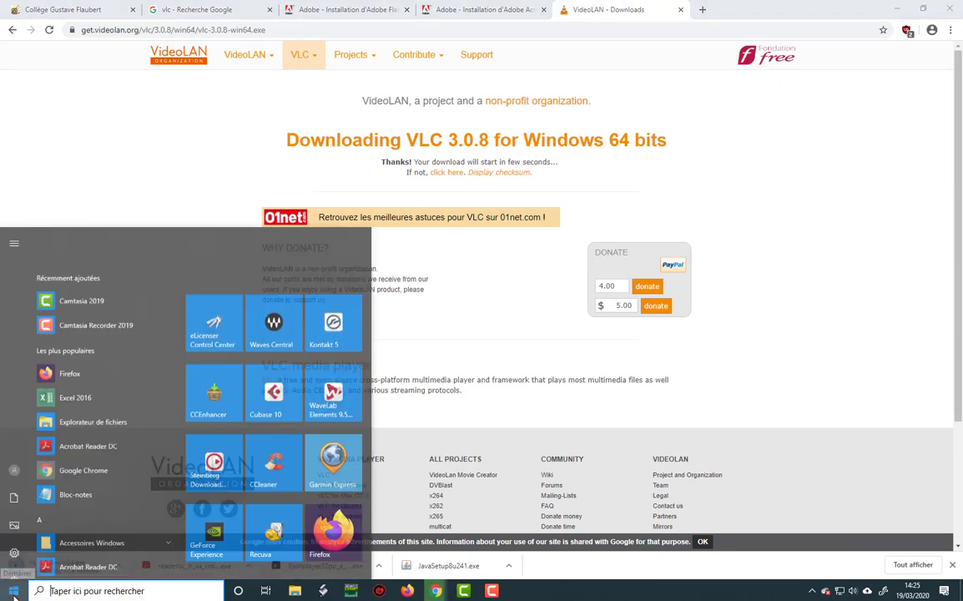
{"action": "mouse_move", "coordinate": [15, 565]}
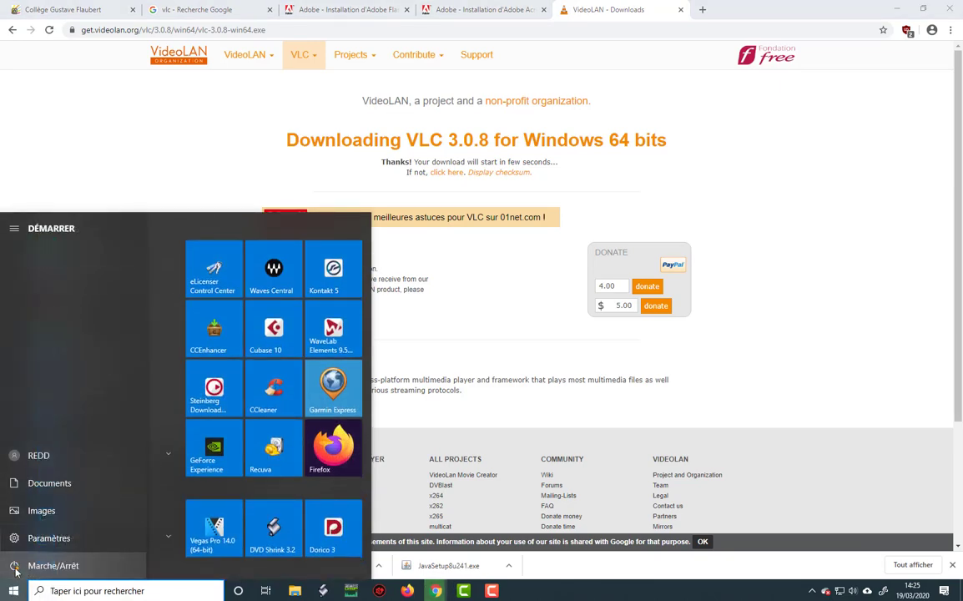
{"action": "left_click", "coordinate": [15, 567]}
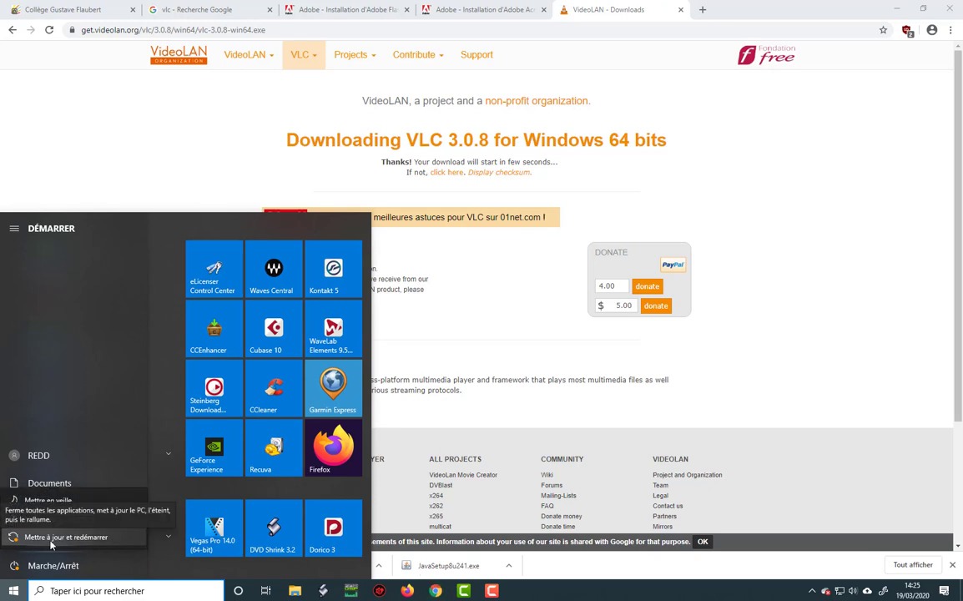
{"action": "key", "text": "Escape"}
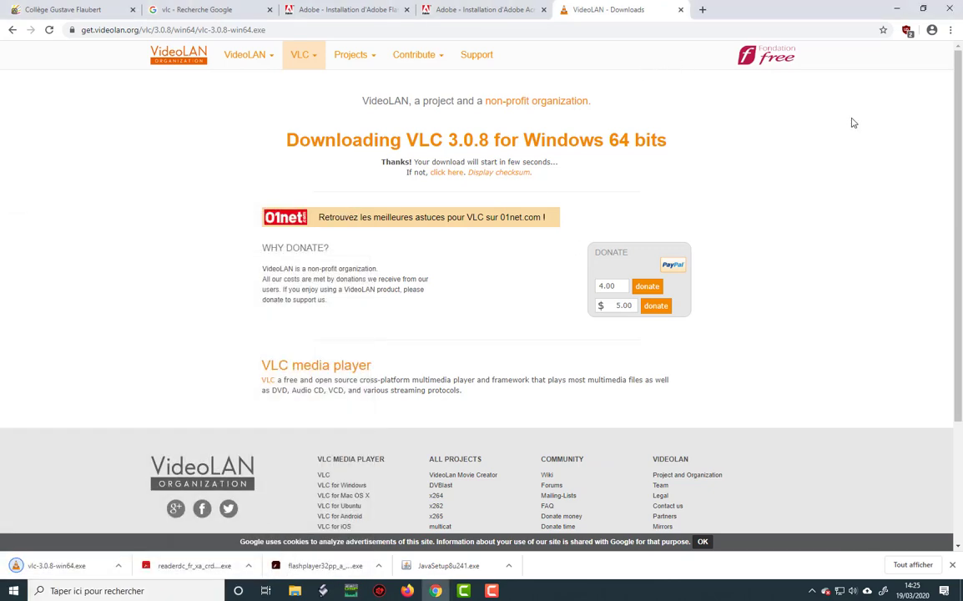
{"action": "left_click", "coordinate": [851, 125]}
Return to the desktop, run the vlc-3.0.8-win64 installer as administrator, and quit the VLC setup at its welcome screen.
{"action": "left_click", "coordinate": [897, 8]}
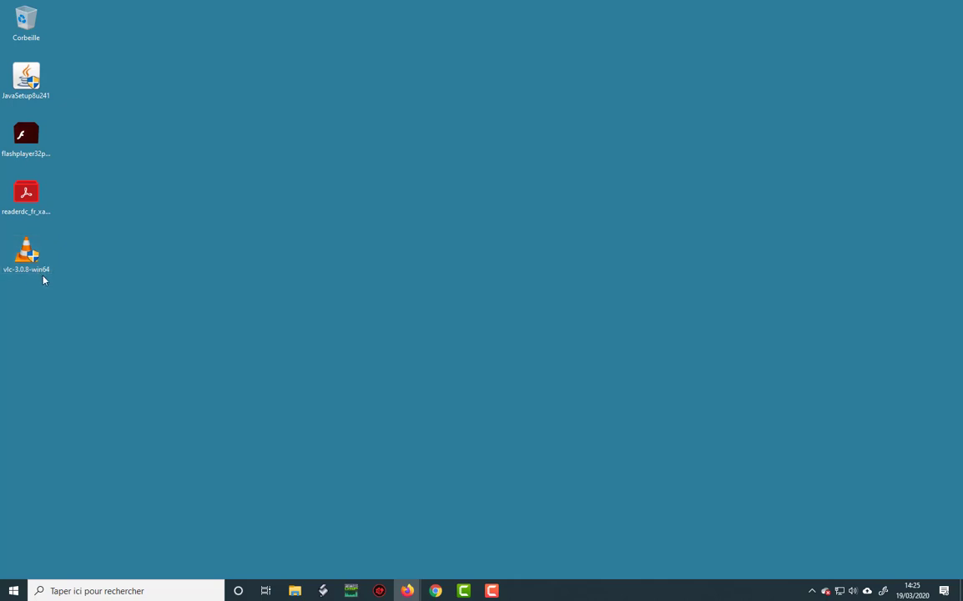
{"action": "right_click", "coordinate": [33, 256]}
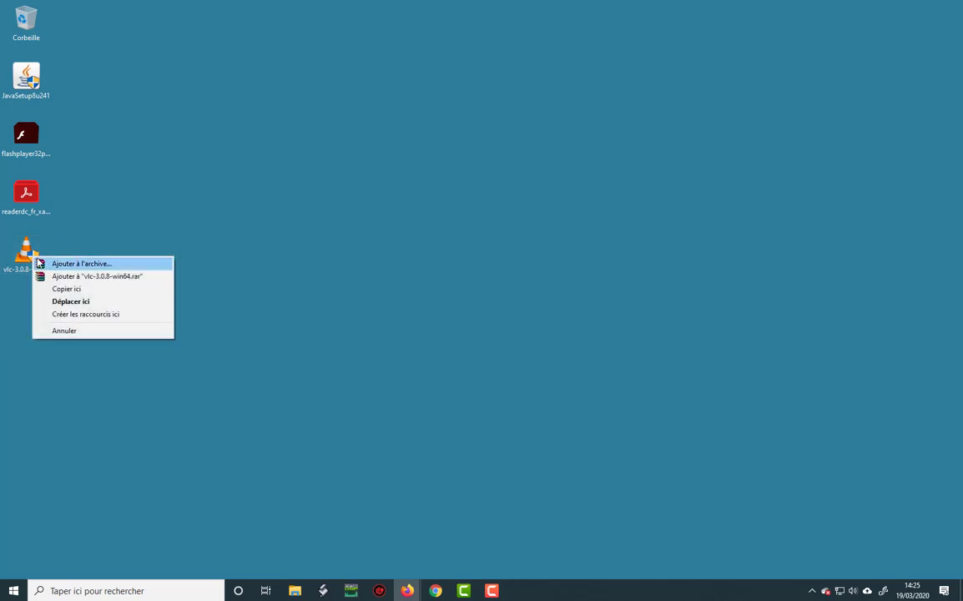
{"action": "right_click", "coordinate": [25, 248]}
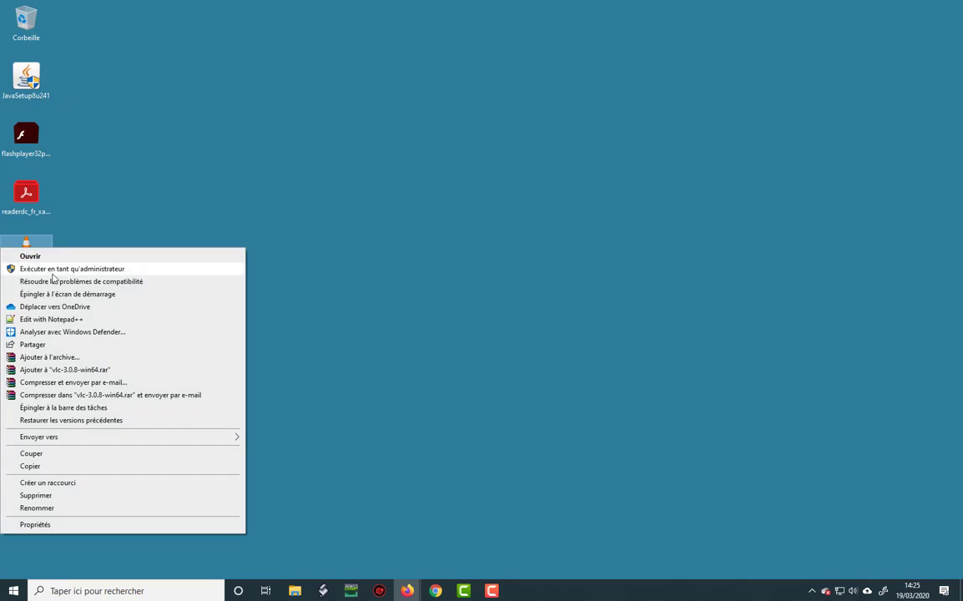
{"action": "left_click", "coordinate": [52, 275]}
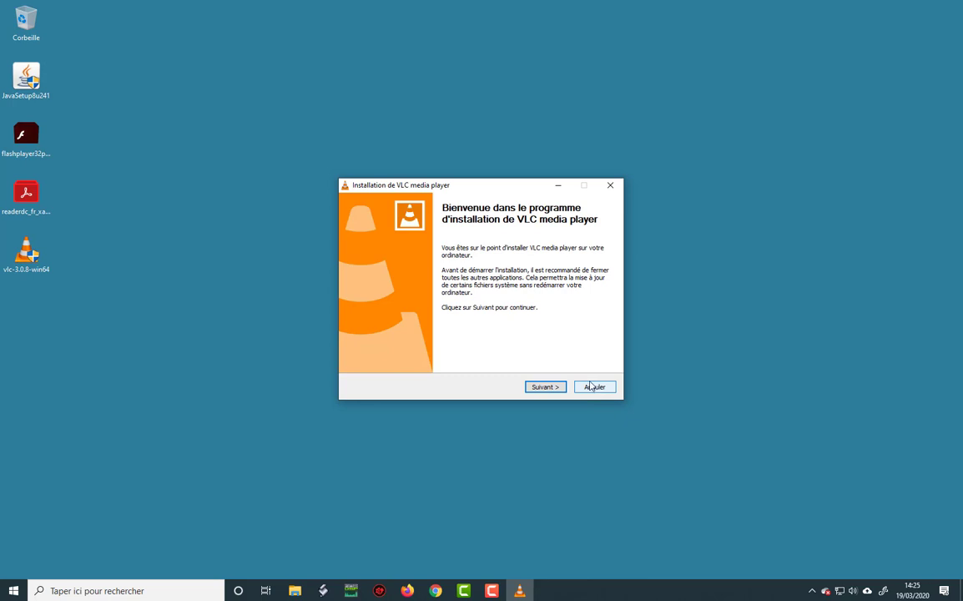
{"action": "left_click", "coordinate": [595, 391]}
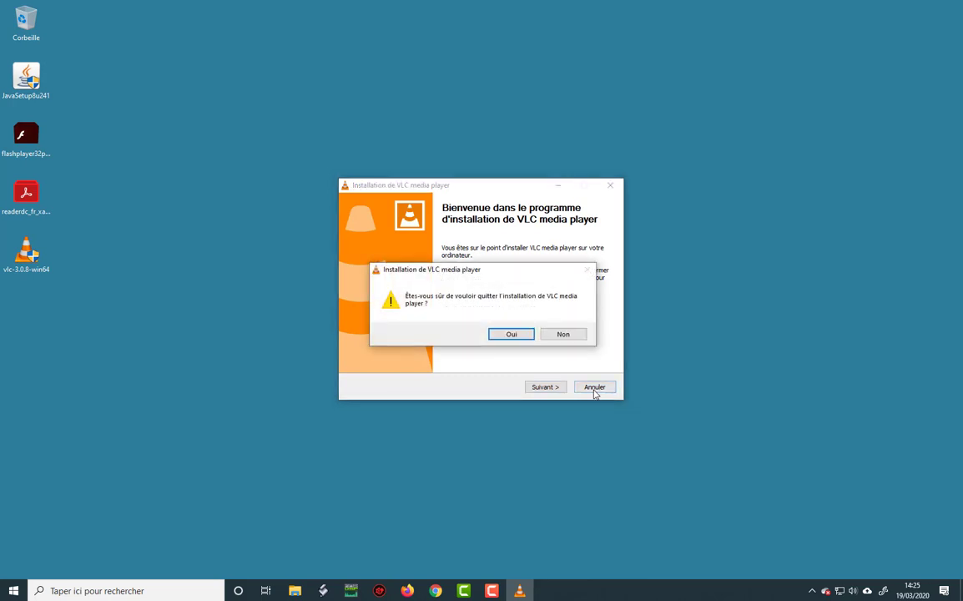
{"action": "left_click", "coordinate": [510, 334]}
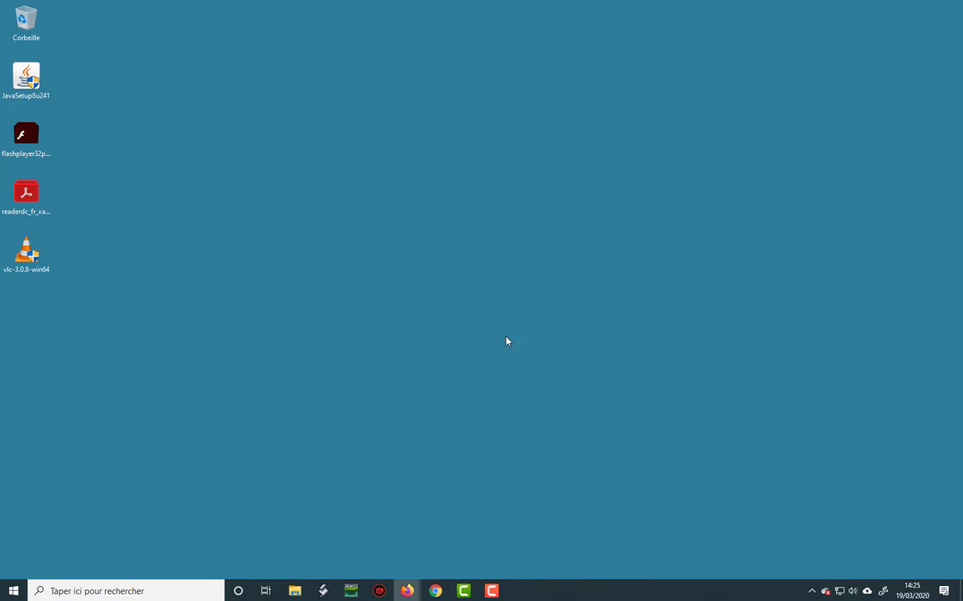